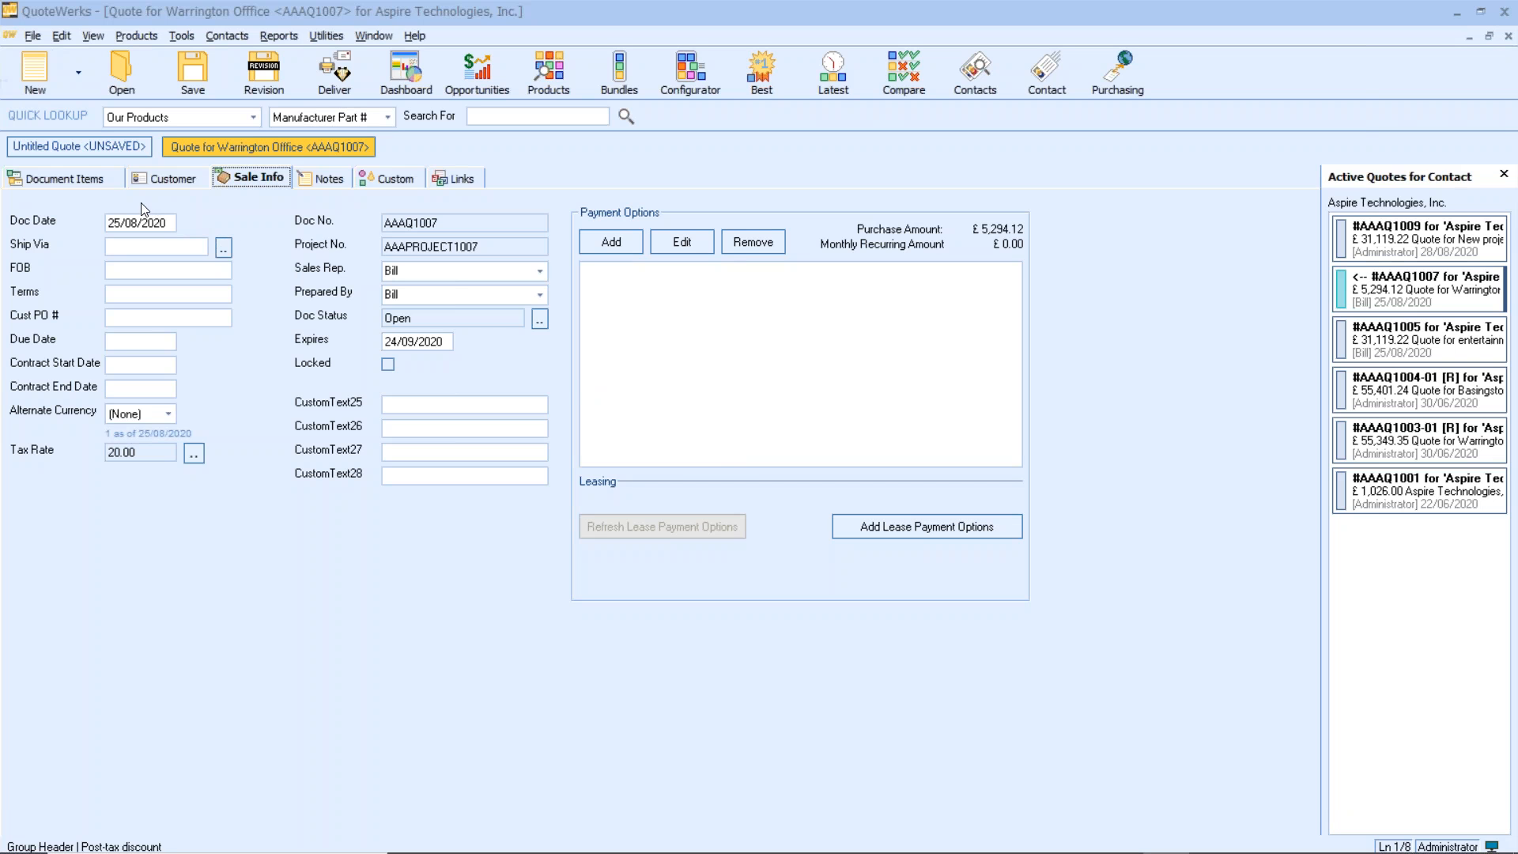
Step: Calculate lease payments with the FMV purchase option and add the 36 month lease to the quote's payment options
{"action": "left_click", "coordinate": [101, 184]}
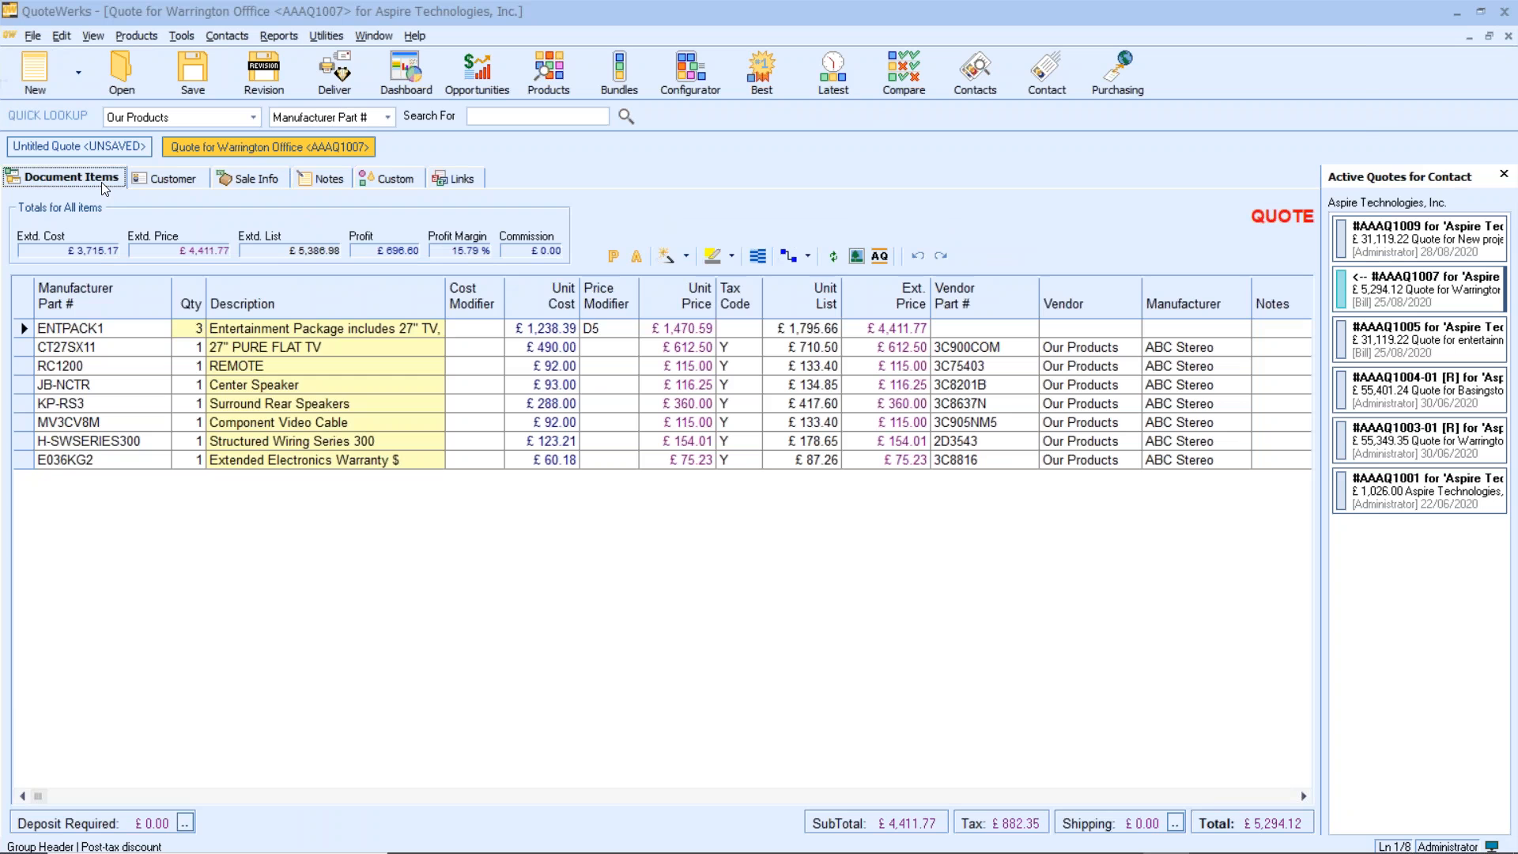
{"action": "left_click", "coordinate": [243, 180]}
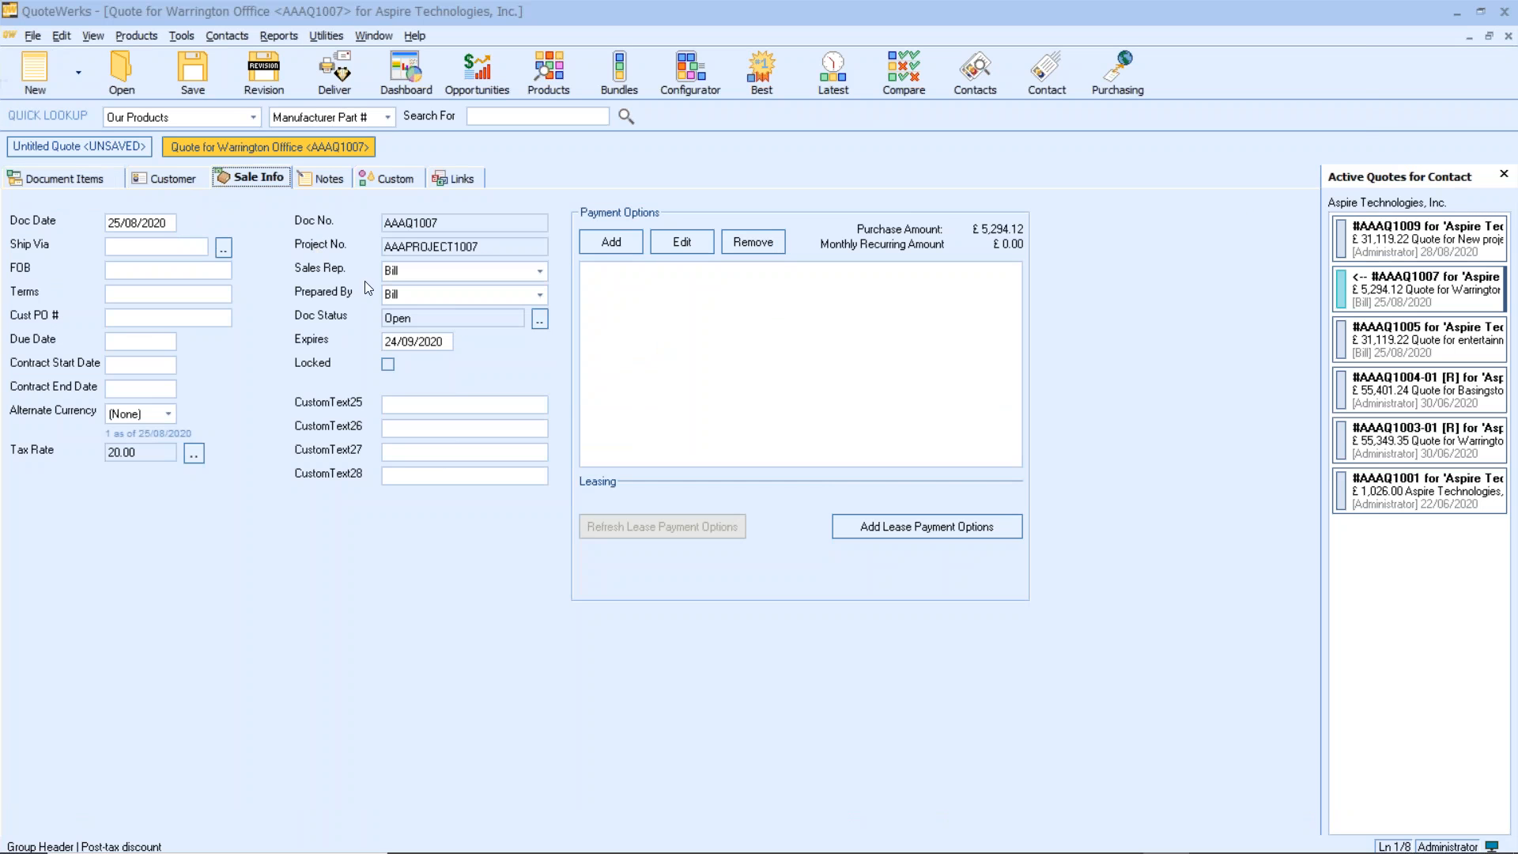
{"action": "left_click", "coordinate": [905, 528]}
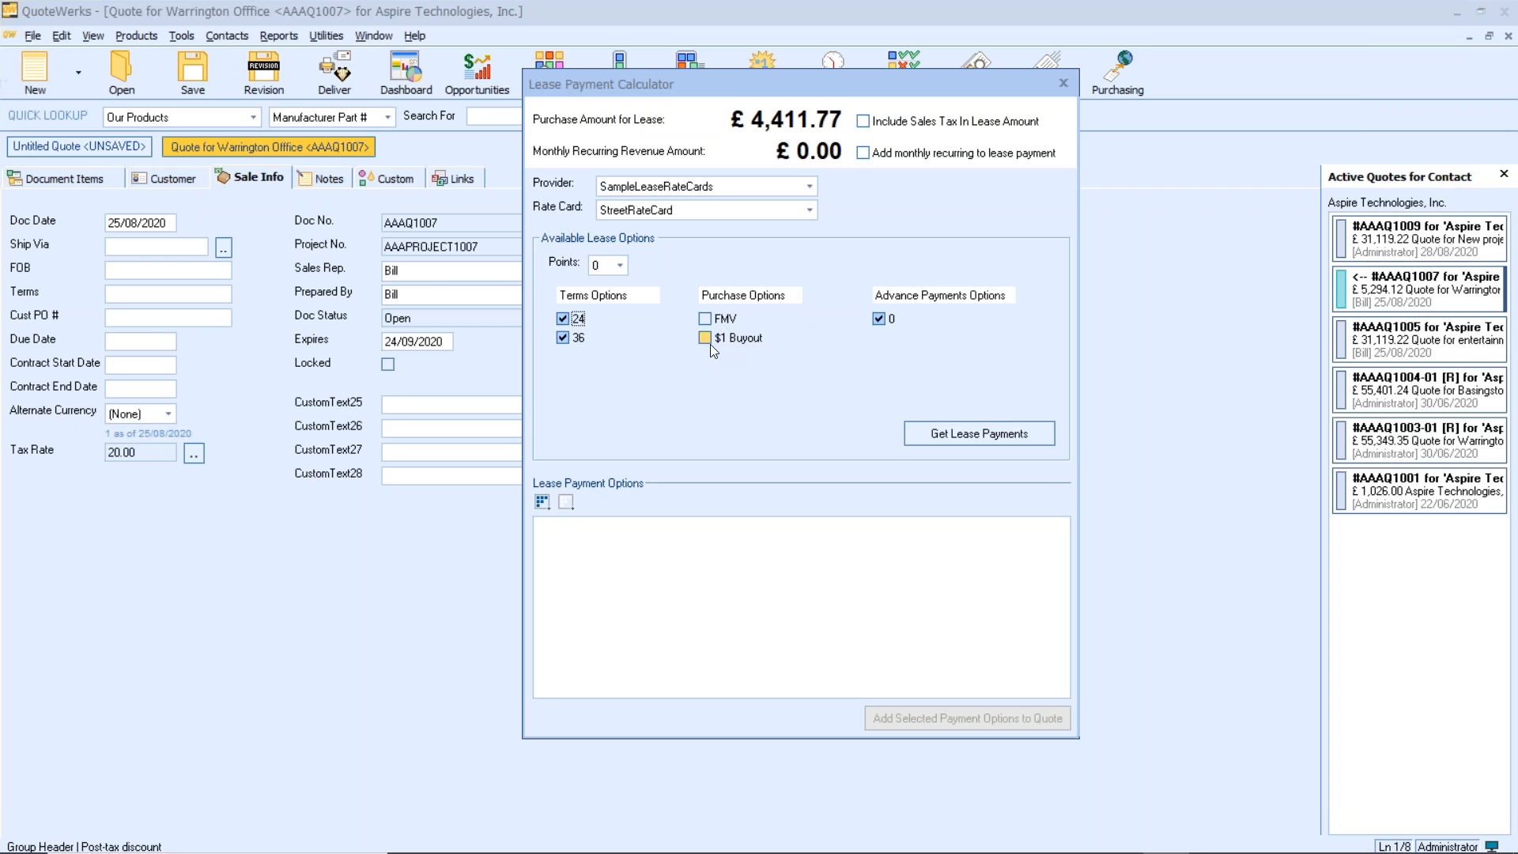
{"action": "left_click", "coordinate": [705, 319]}
{"action": "left_click", "coordinate": [965, 433]}
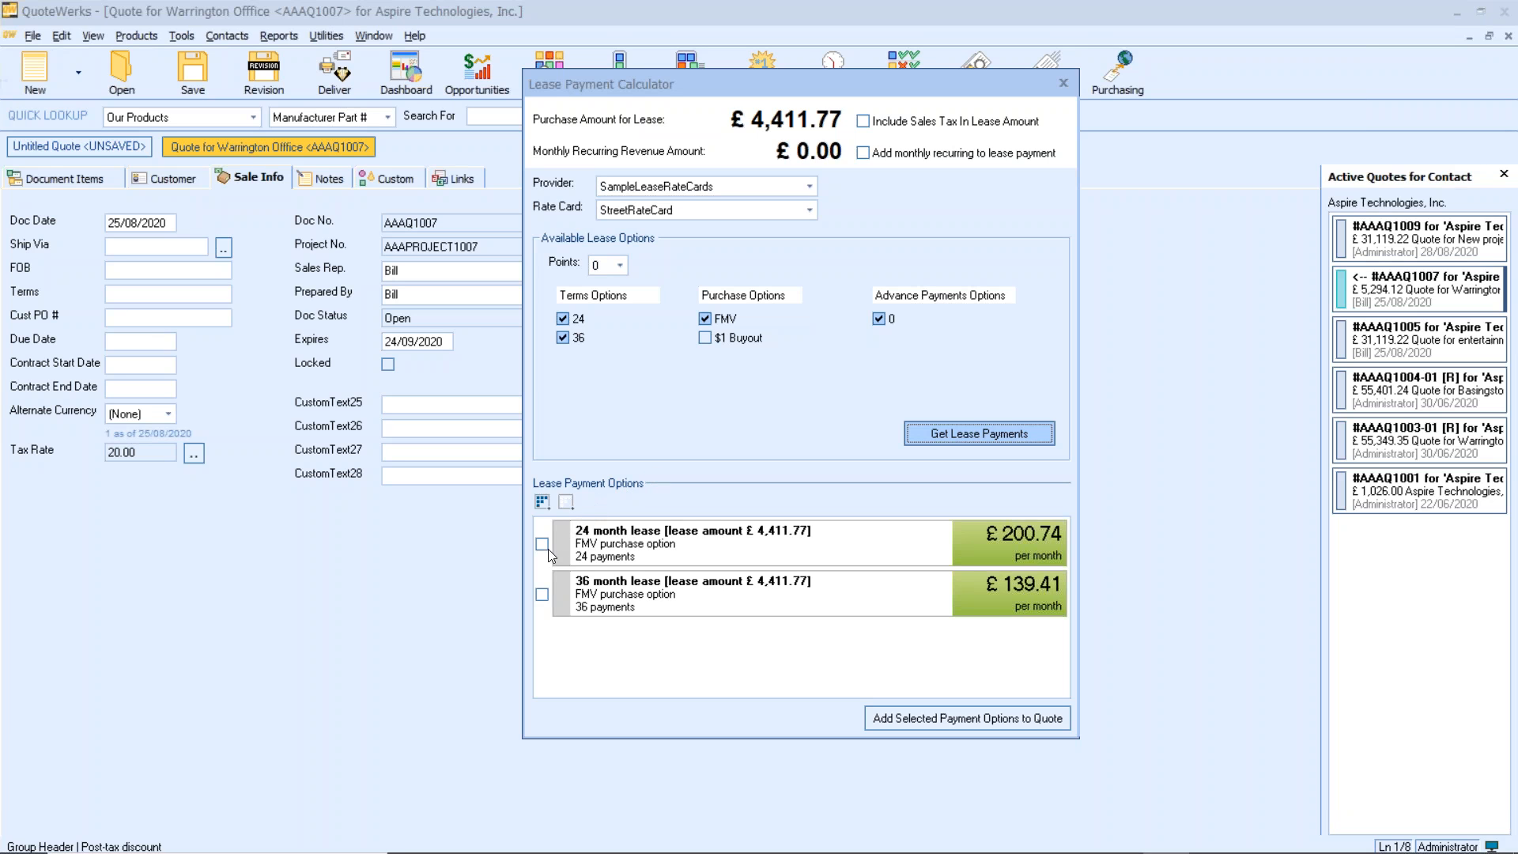
{"action": "left_click", "coordinate": [543, 594]}
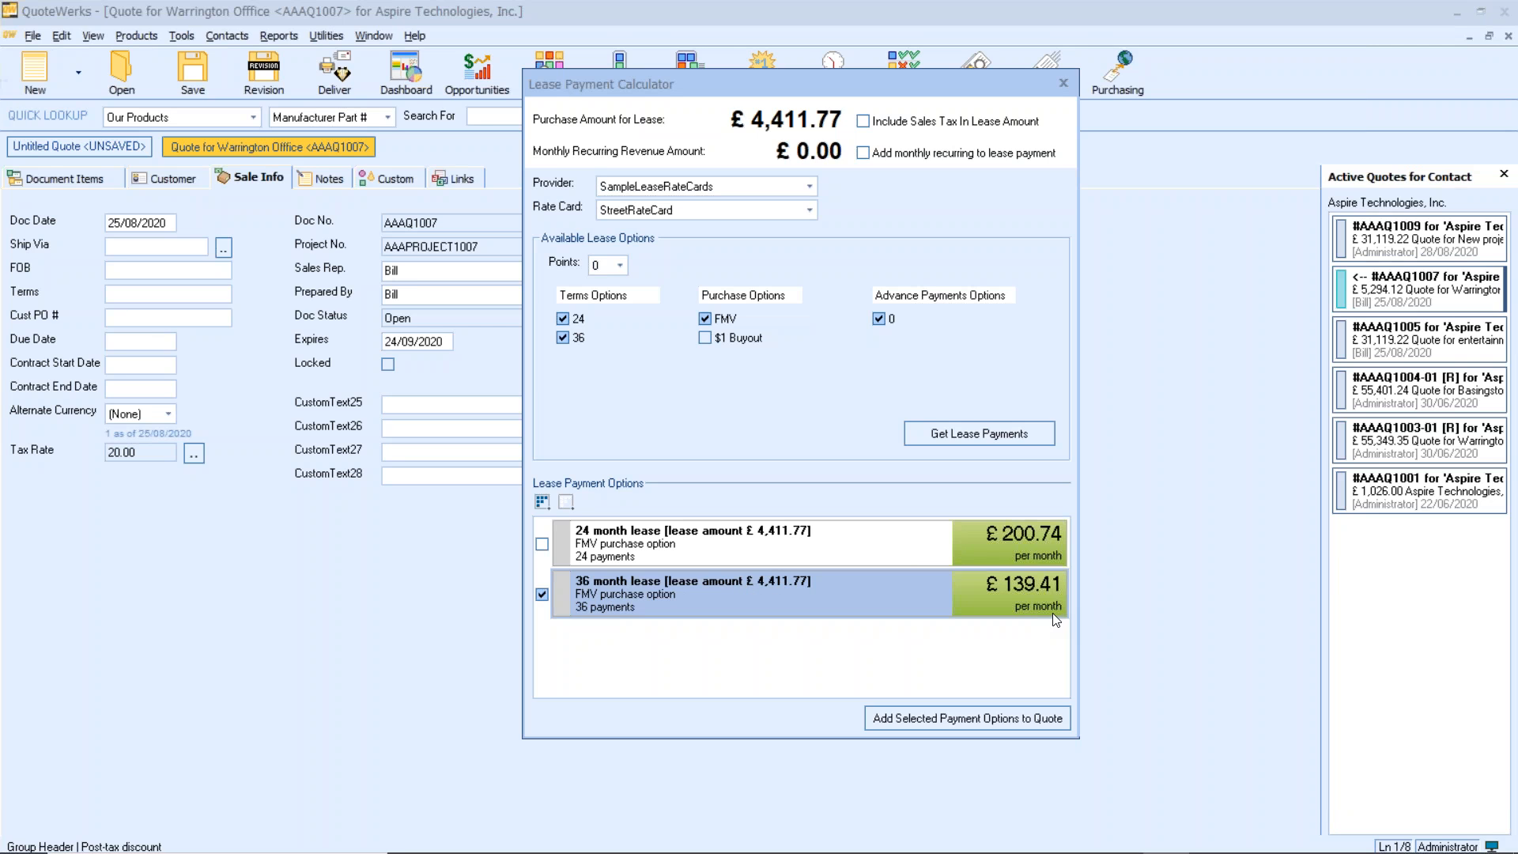
{"action": "left_click", "coordinate": [979, 718]}
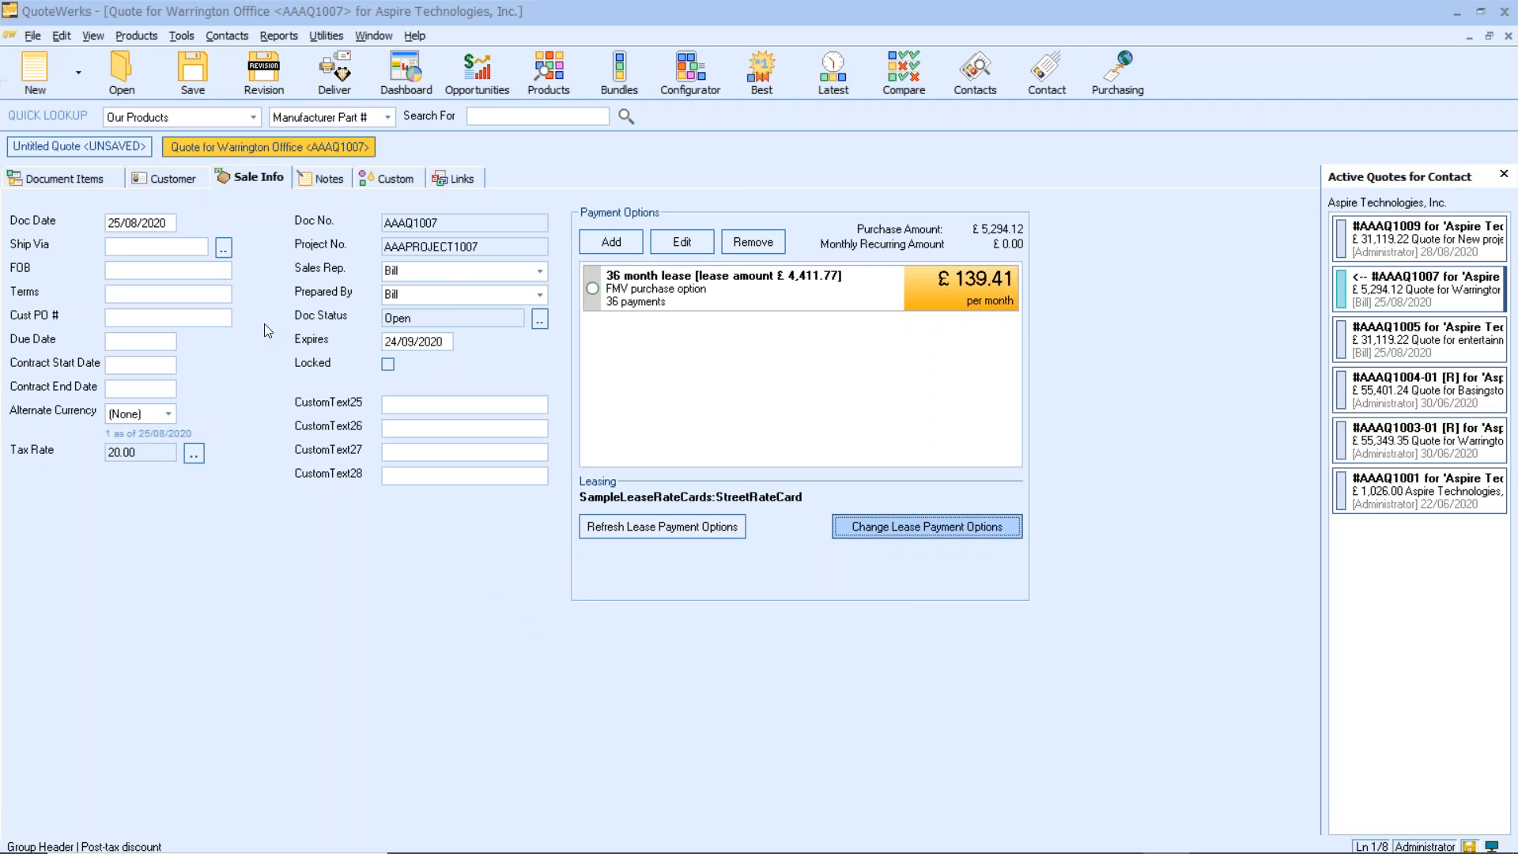
Step: Preview the quote with the Quote DEMO layout and examine its Payment Options section up close
{"action": "left_click", "coordinate": [91, 182]}
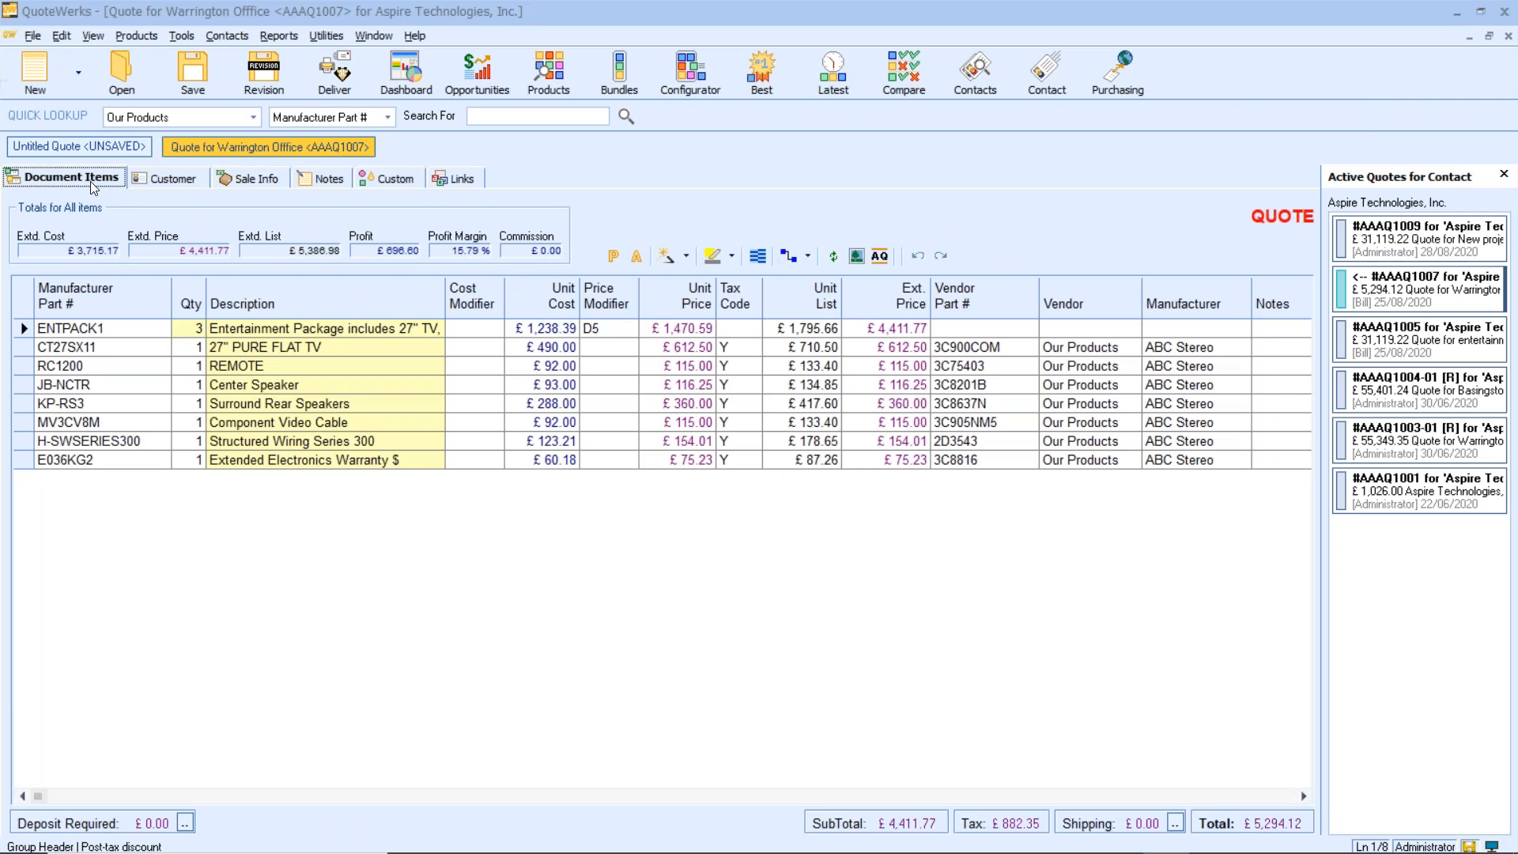
{"action": "left_click", "coordinate": [157, 178]}
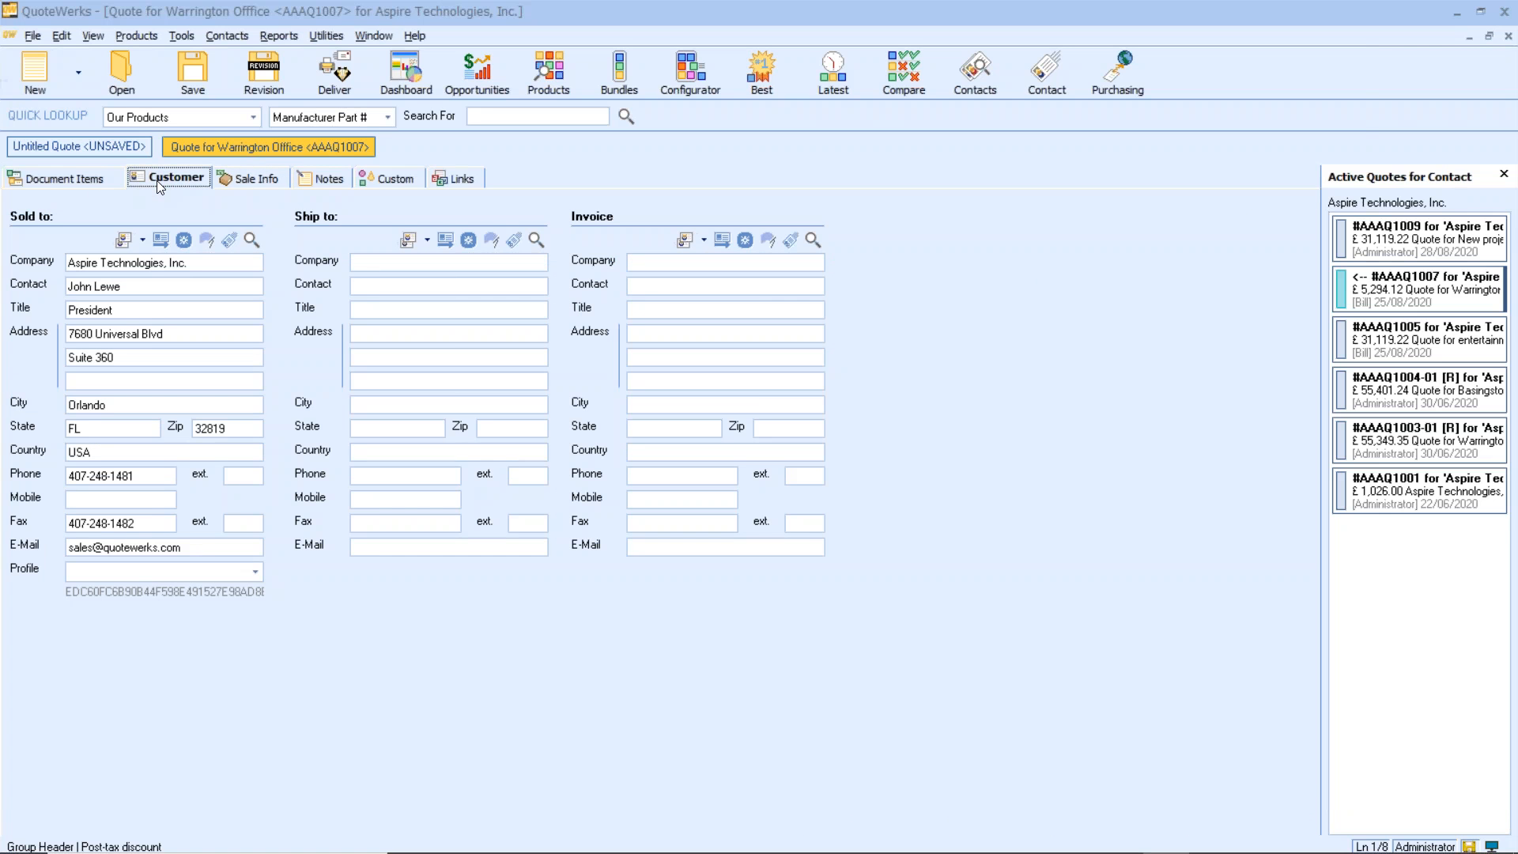
{"action": "left_click", "coordinate": [335, 79]}
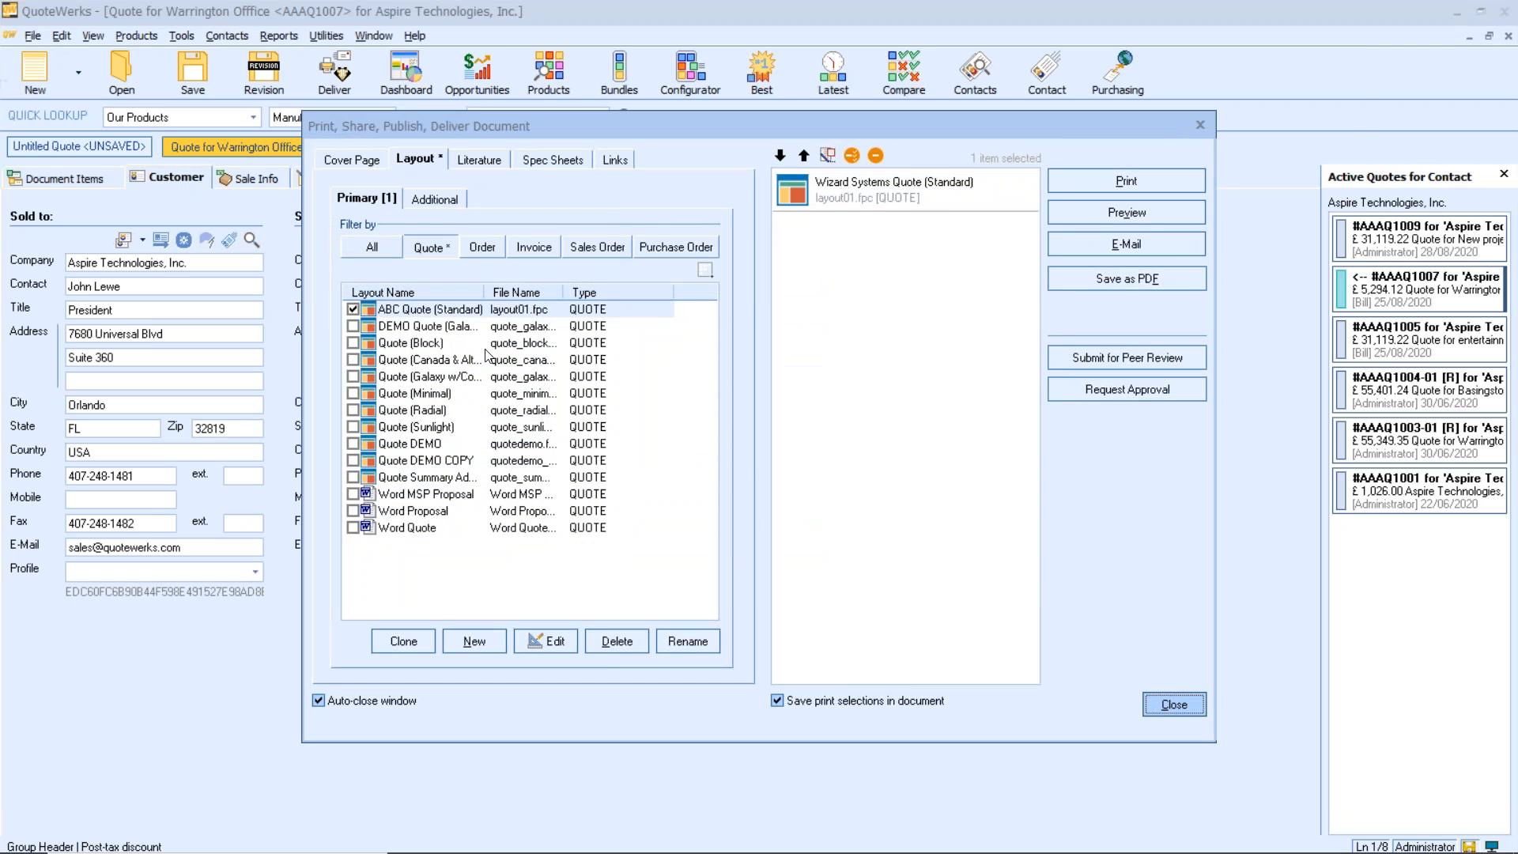
{"action": "left_click", "coordinate": [456, 444]}
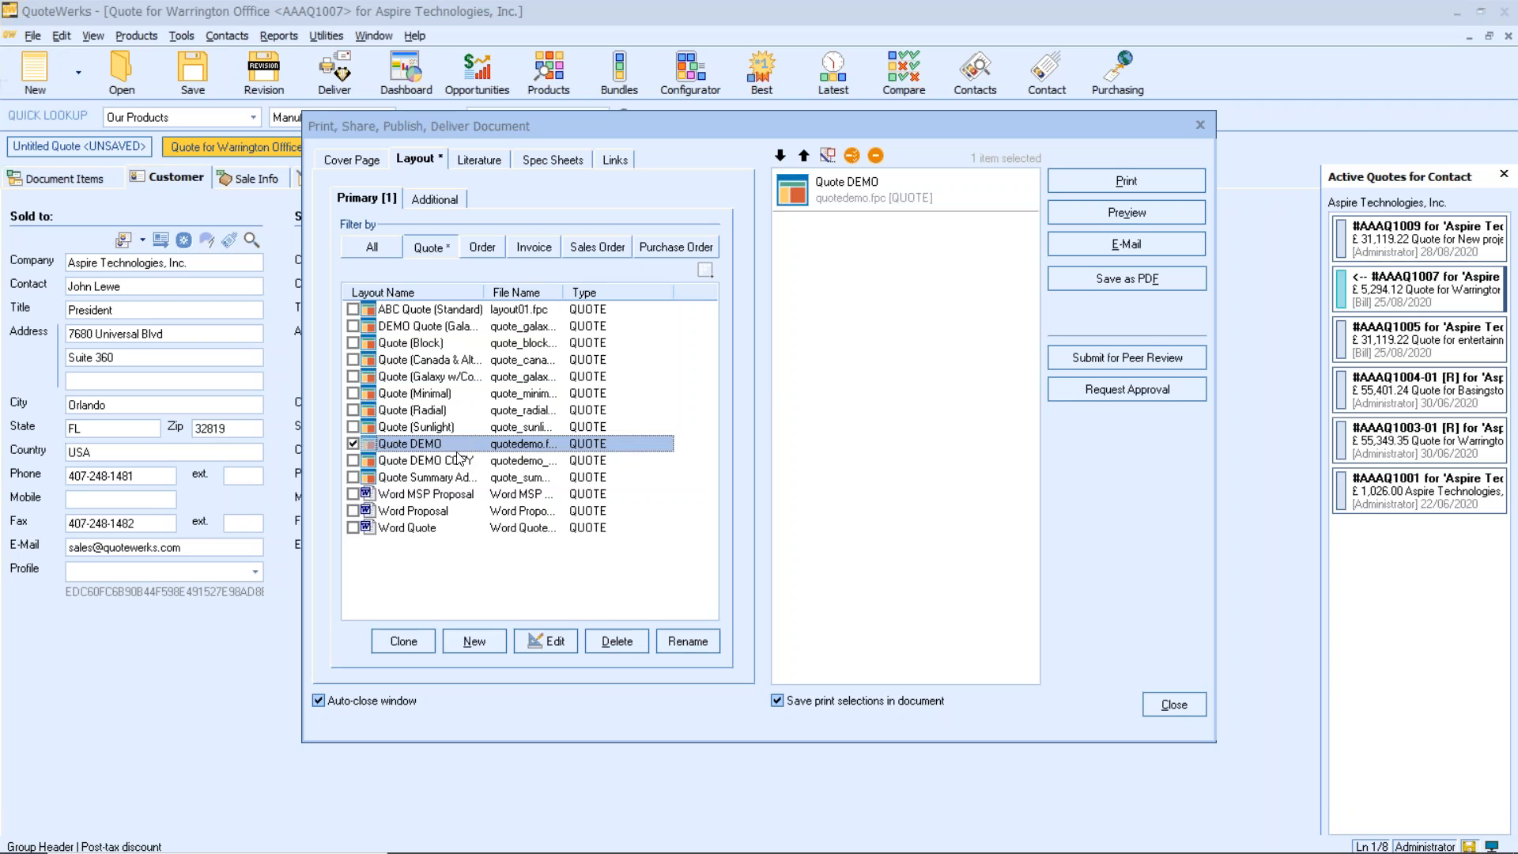
{"action": "left_click", "coordinate": [1127, 216]}
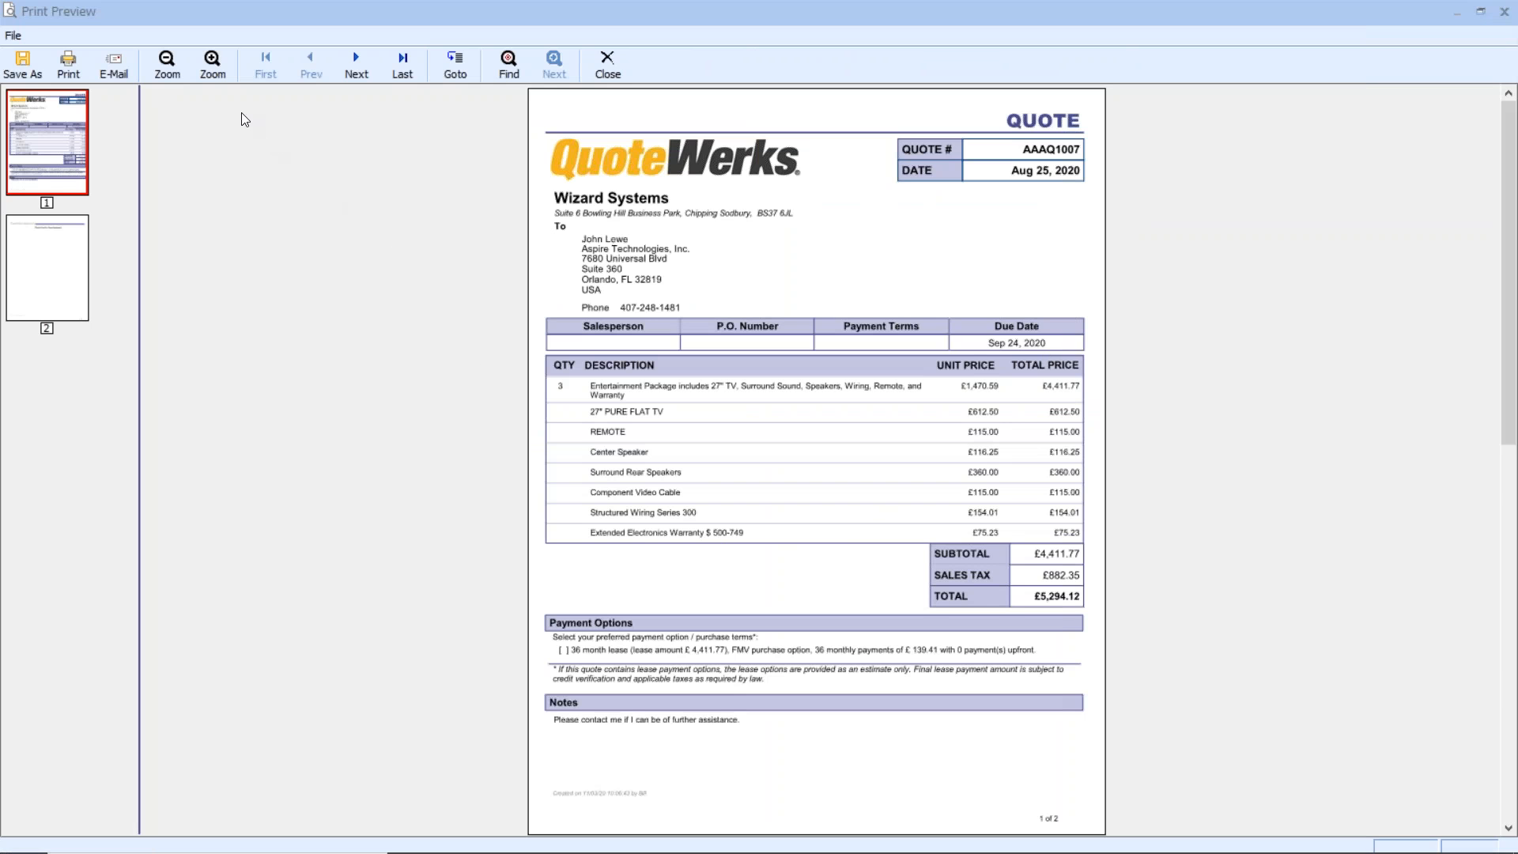
{"action": "left_click", "coordinate": [217, 73]}
{"action": "left_click", "coordinate": [217, 73]}
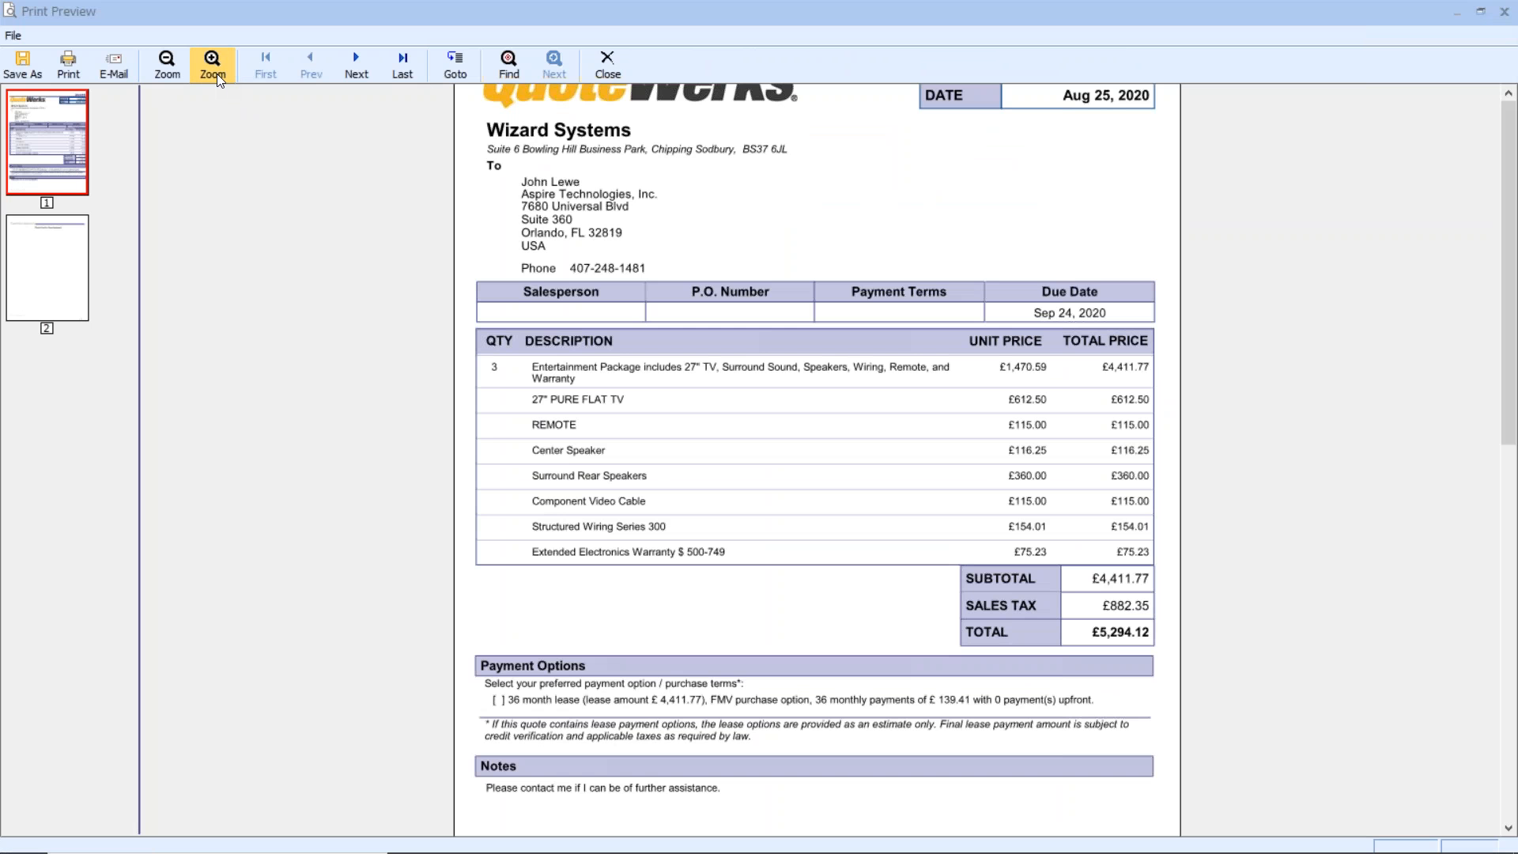
{"action": "left_click", "coordinate": [217, 73]}
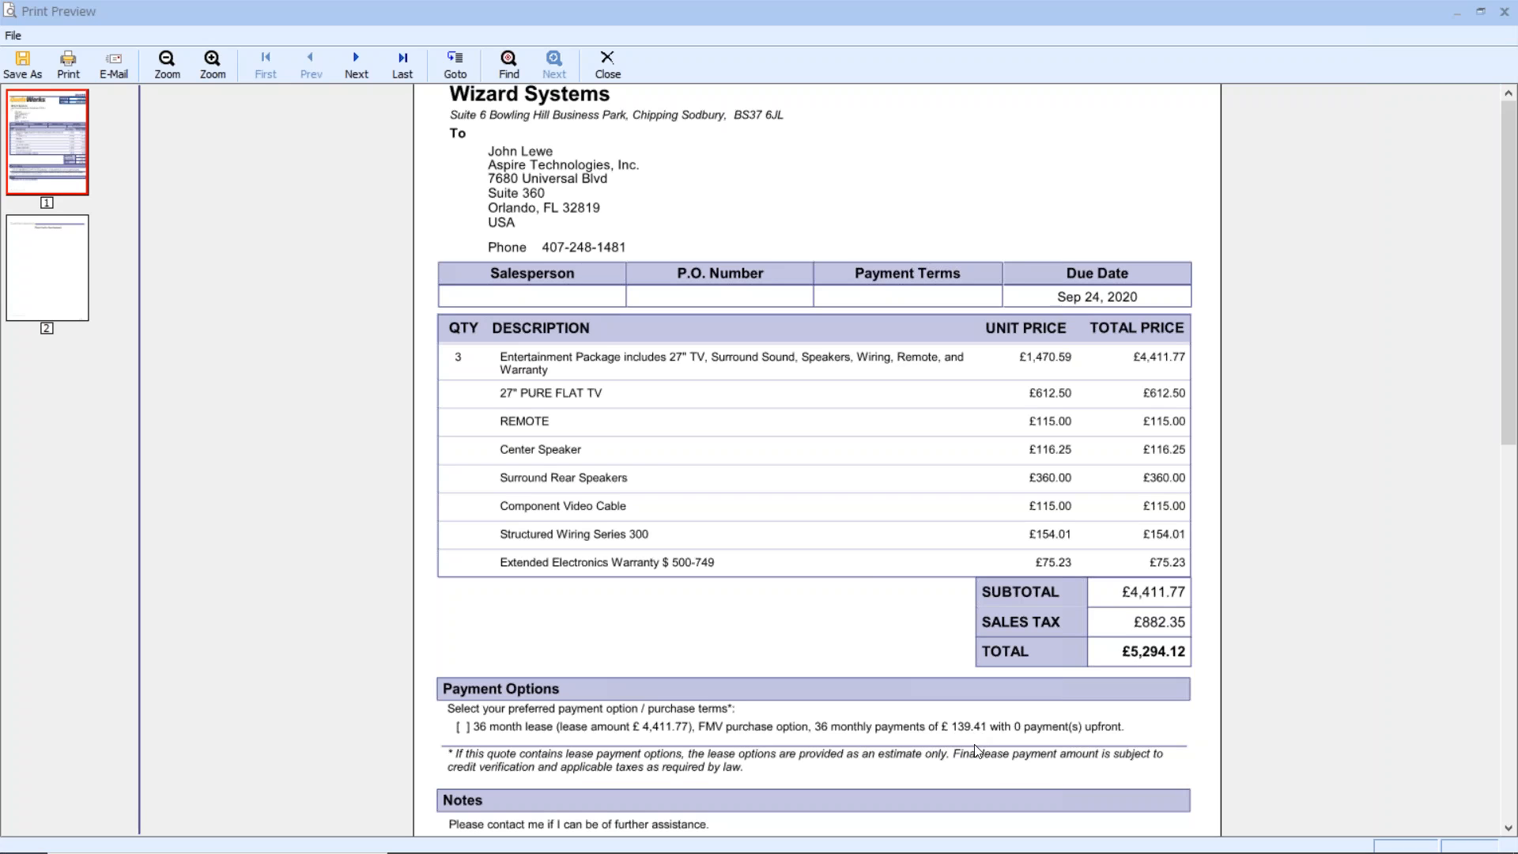
{"action": "left_click", "coordinate": [605, 68]}
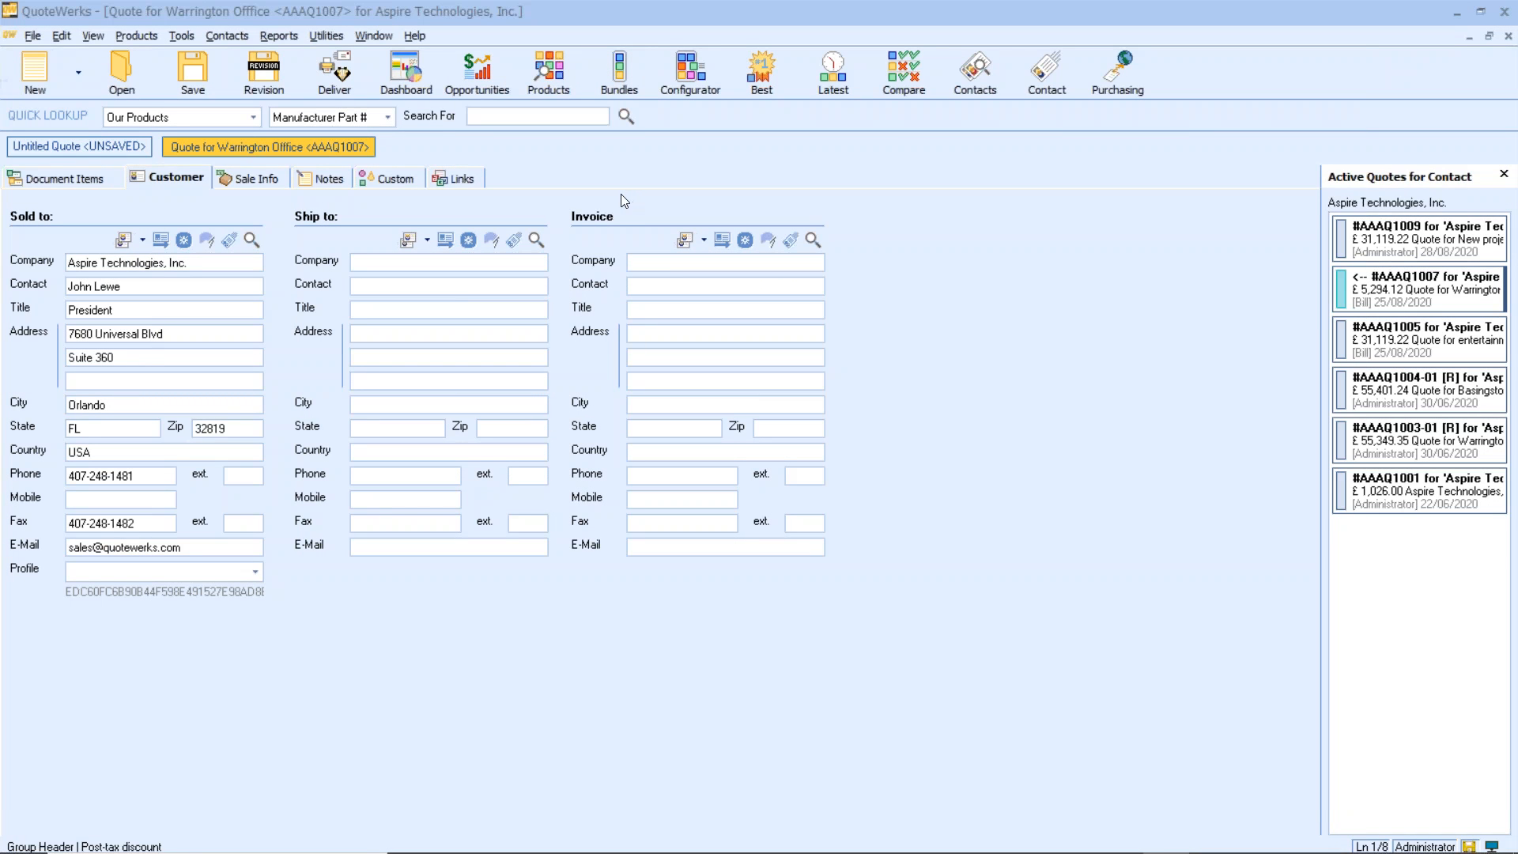
Step: Review the leasing defaults and the lease payment option display macro in the program options without changing them
{"action": "left_click", "coordinate": [175, 38]}
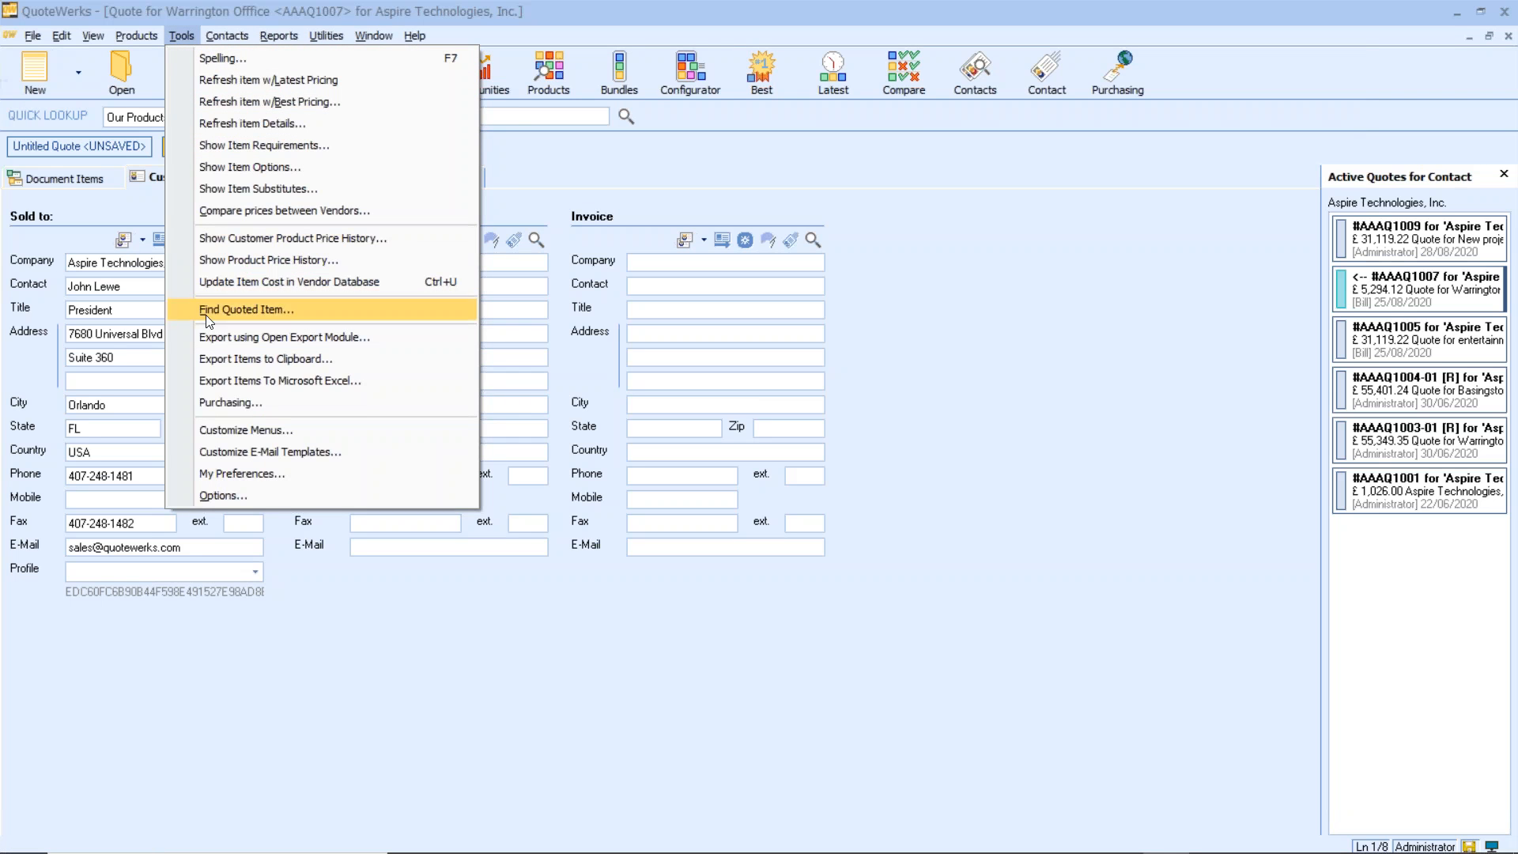
{"action": "left_click", "coordinate": [239, 496]}
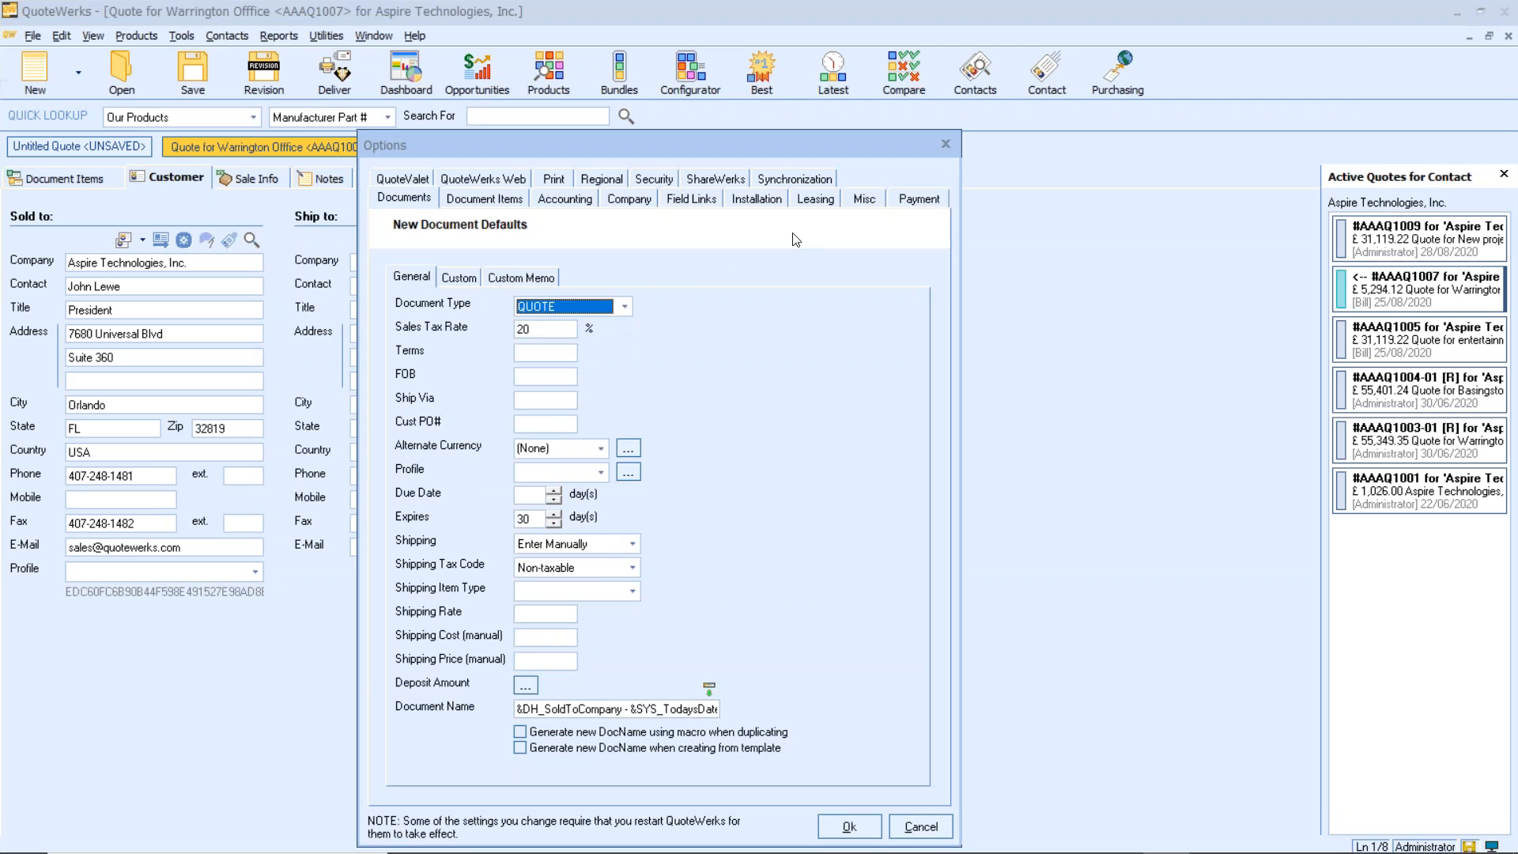
{"action": "left_click", "coordinate": [817, 199]}
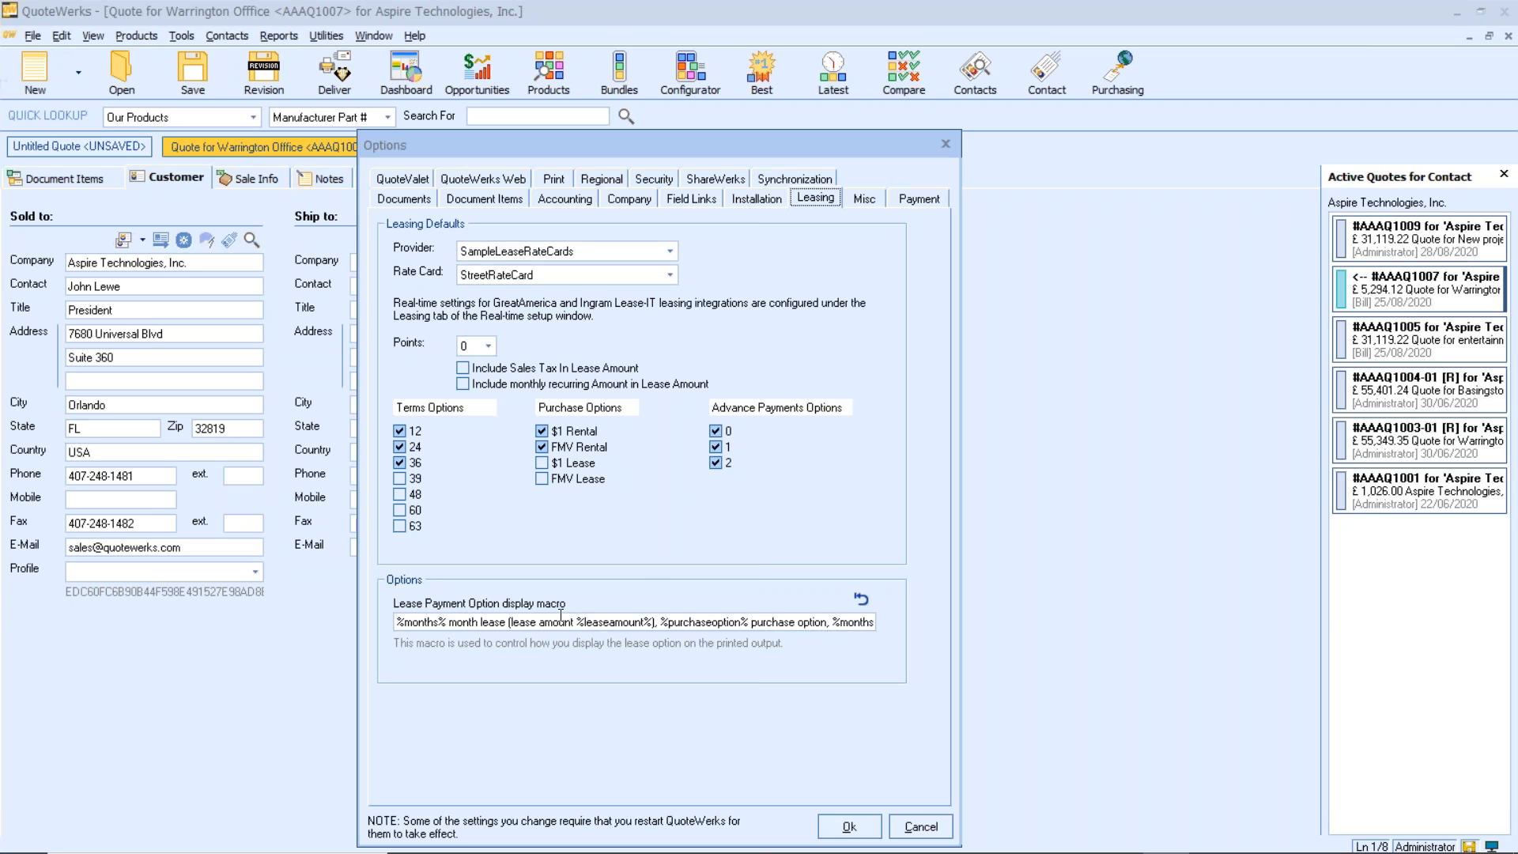
{"action": "left_click", "coordinate": [922, 828]}
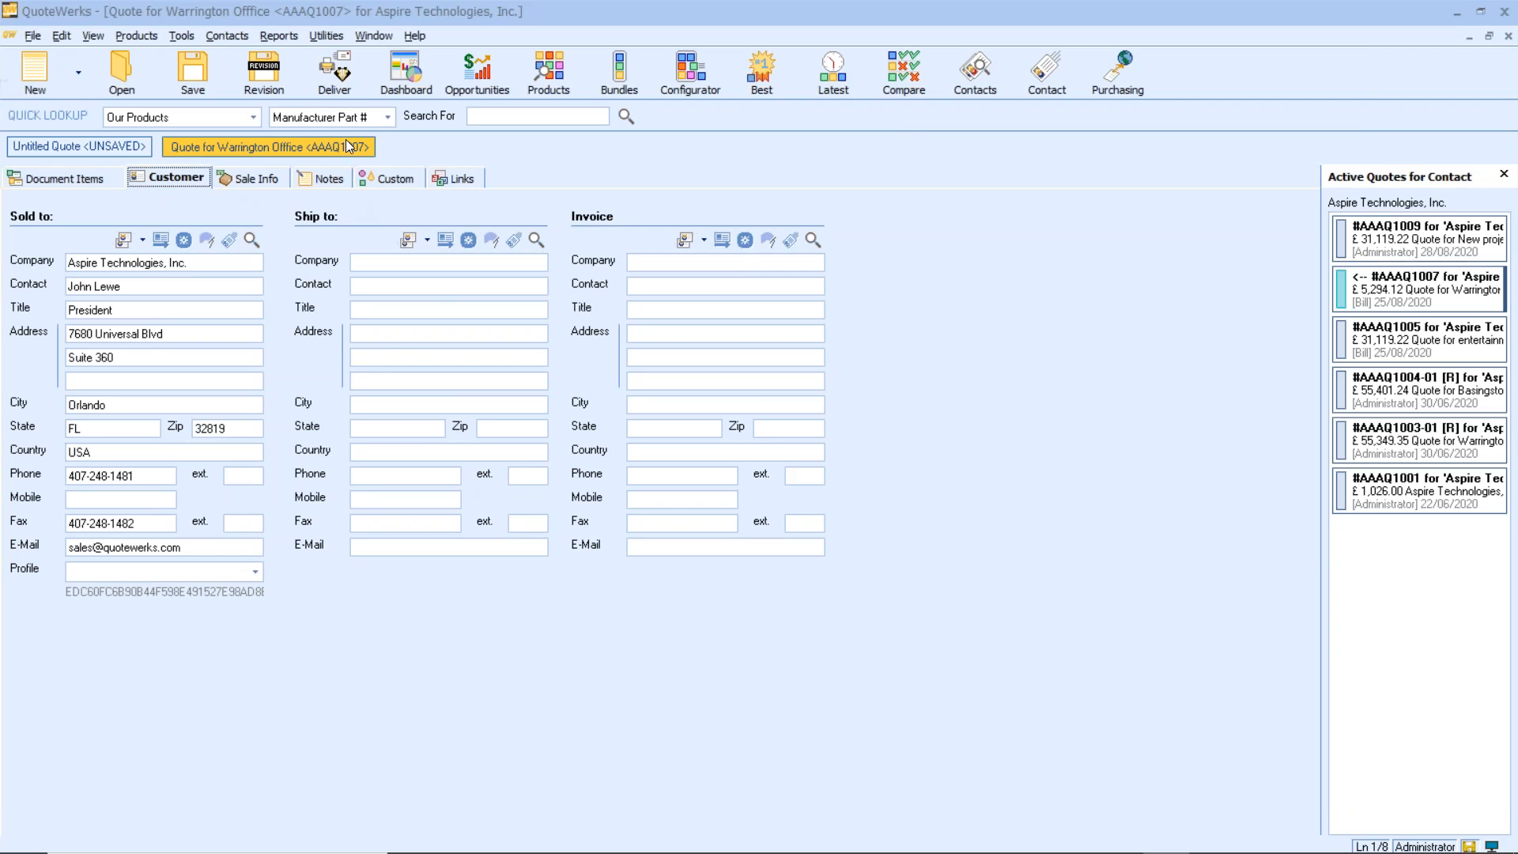
Step: Inspect the monthly, quarterly and yearly recurring text fields in Report Footer 1 of the Quote DEMO layout
{"action": "left_click", "coordinate": [345, 79]}
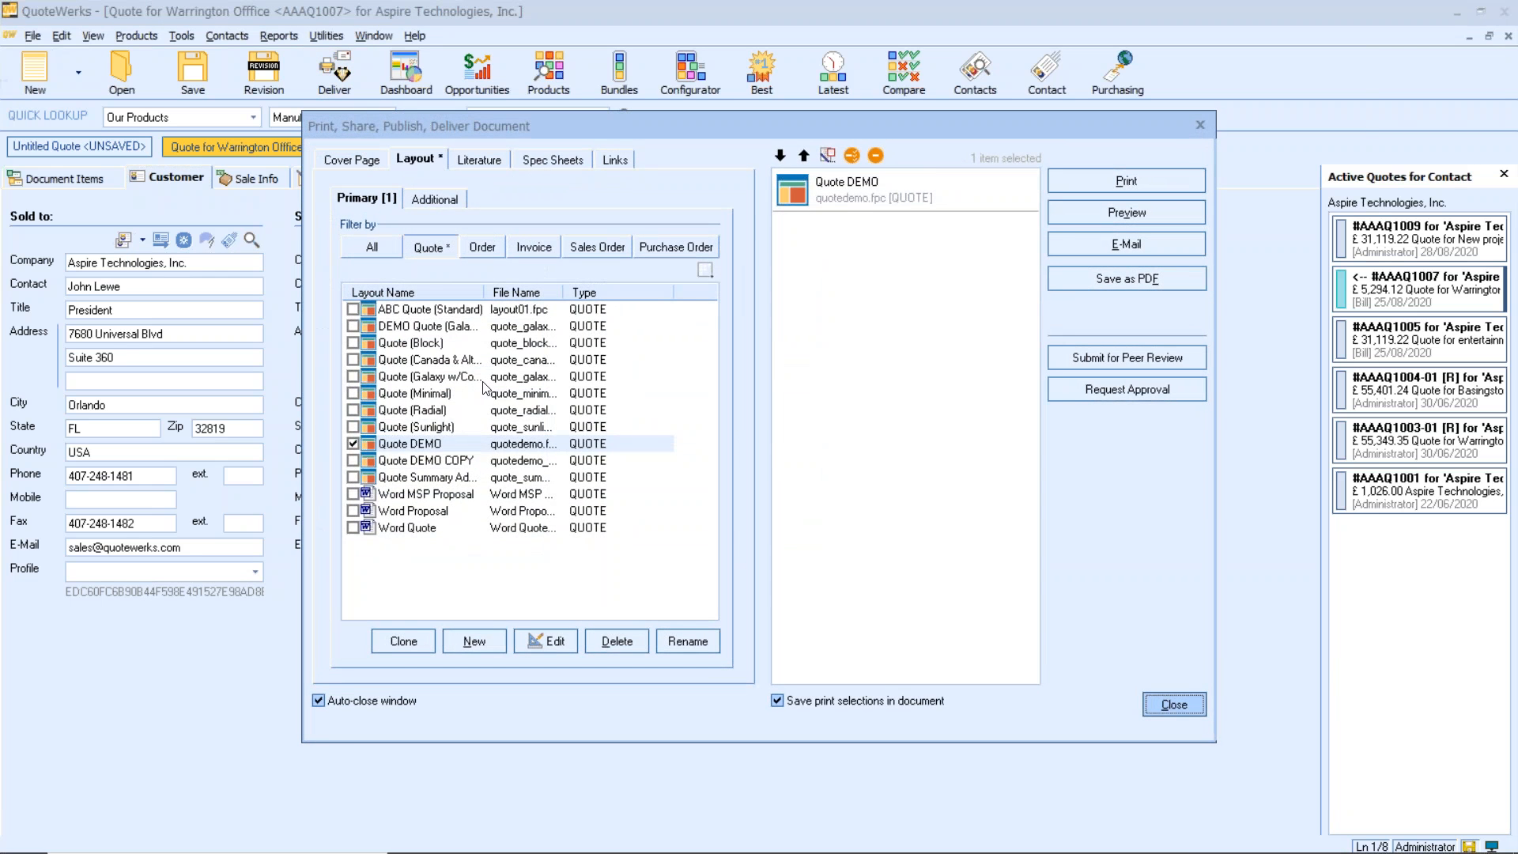
{"action": "left_click", "coordinate": [486, 444]}
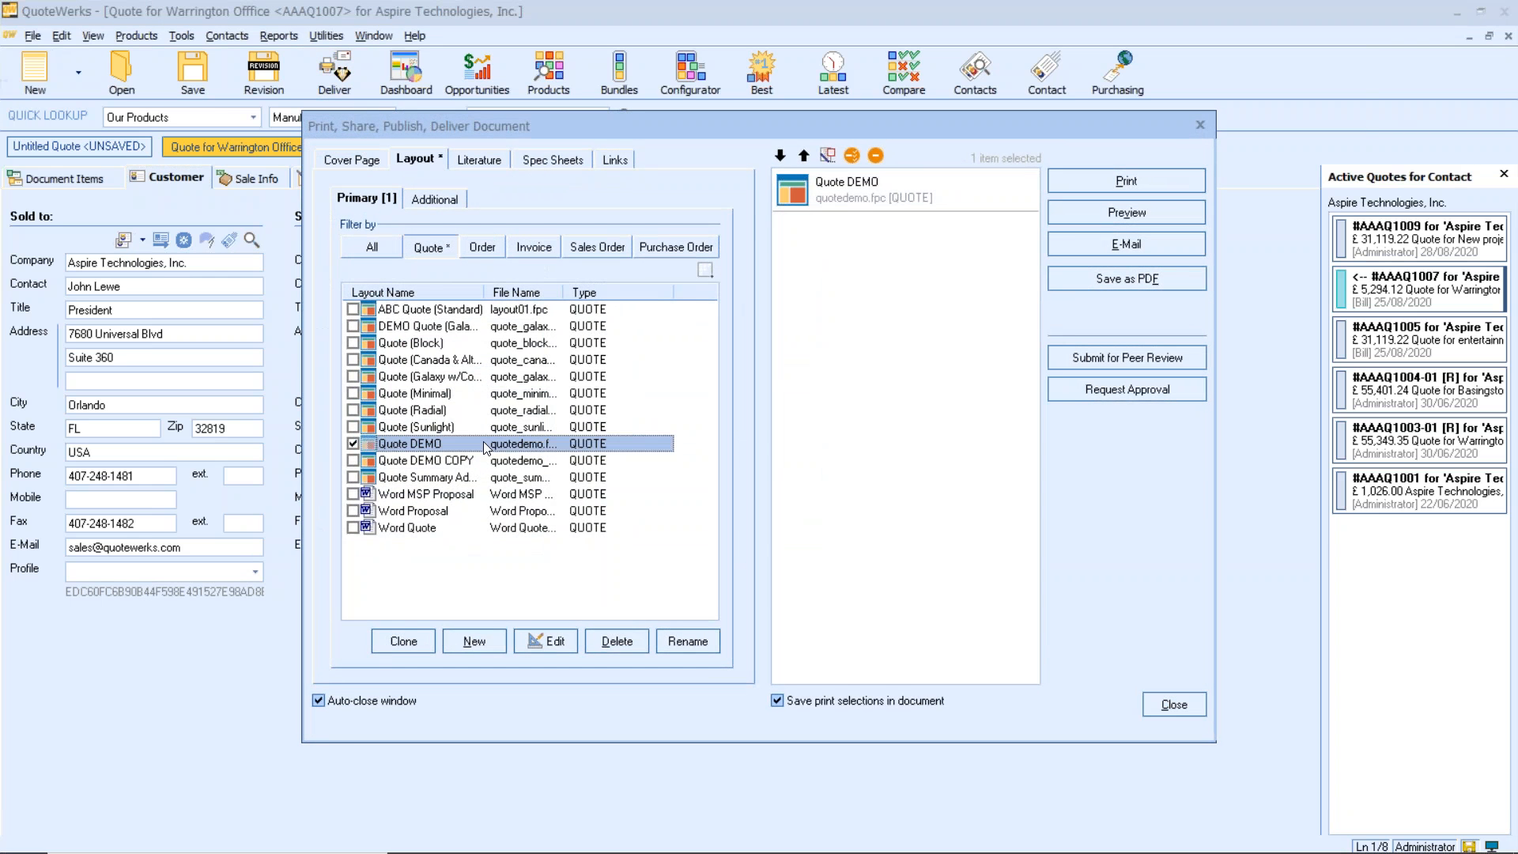
{"action": "left_click", "coordinate": [548, 641]}
{"action": "scroll", "coordinate": [554, 637], "scroll_direction": "down", "scroll_amount": 3}
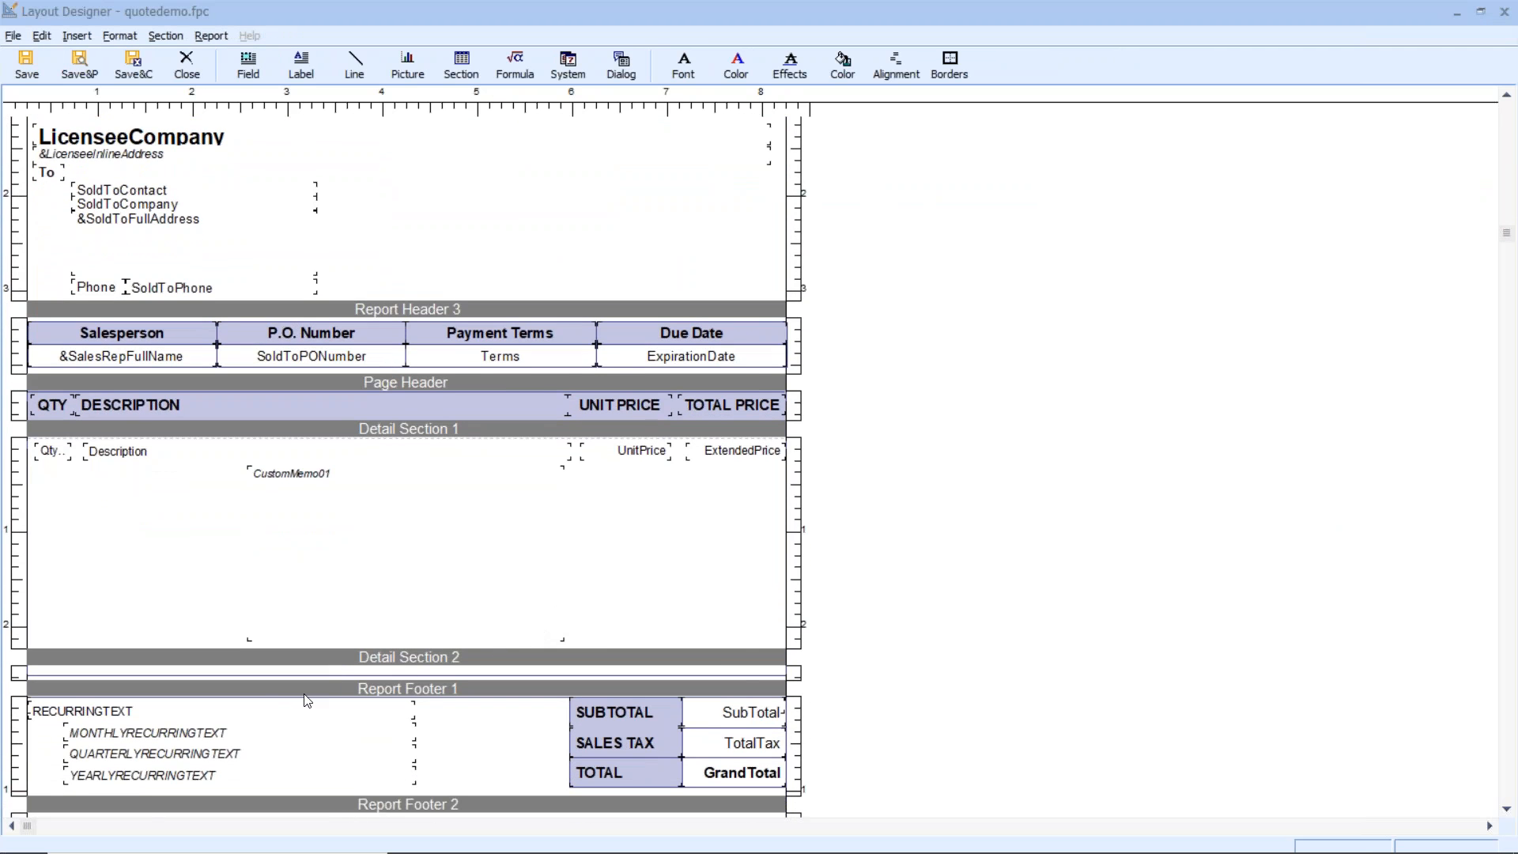
{"action": "left_click", "coordinate": [181, 737]}
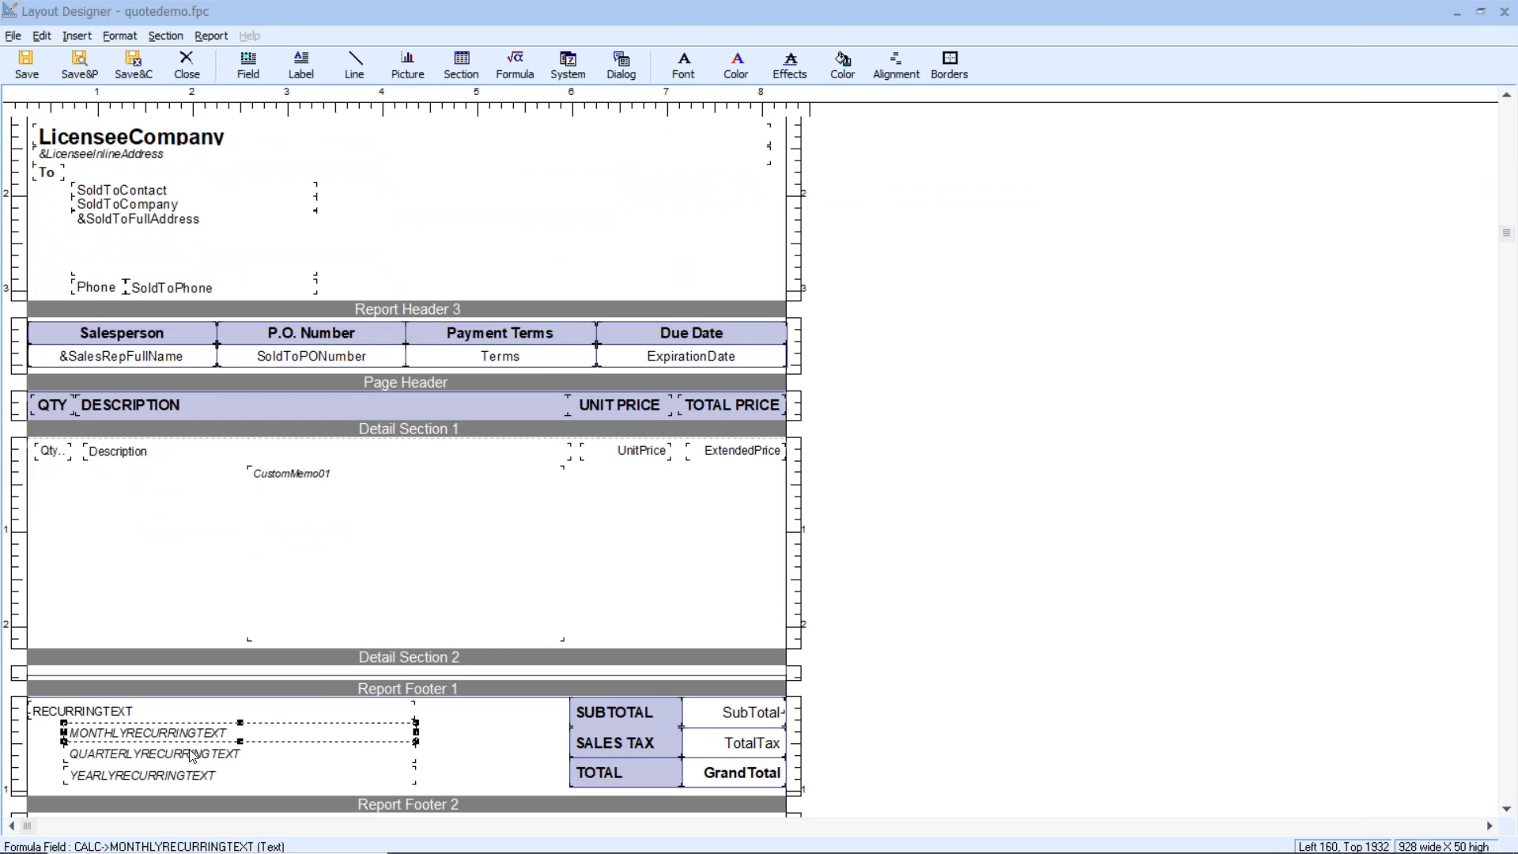
{"action": "left_click", "coordinate": [190, 751]}
{"action": "left_click", "coordinate": [192, 773]}
{"action": "left_click", "coordinate": [192, 760]}
{"action": "left_click", "coordinate": [193, 739]}
{"action": "left_click", "coordinate": [1504, 19]}
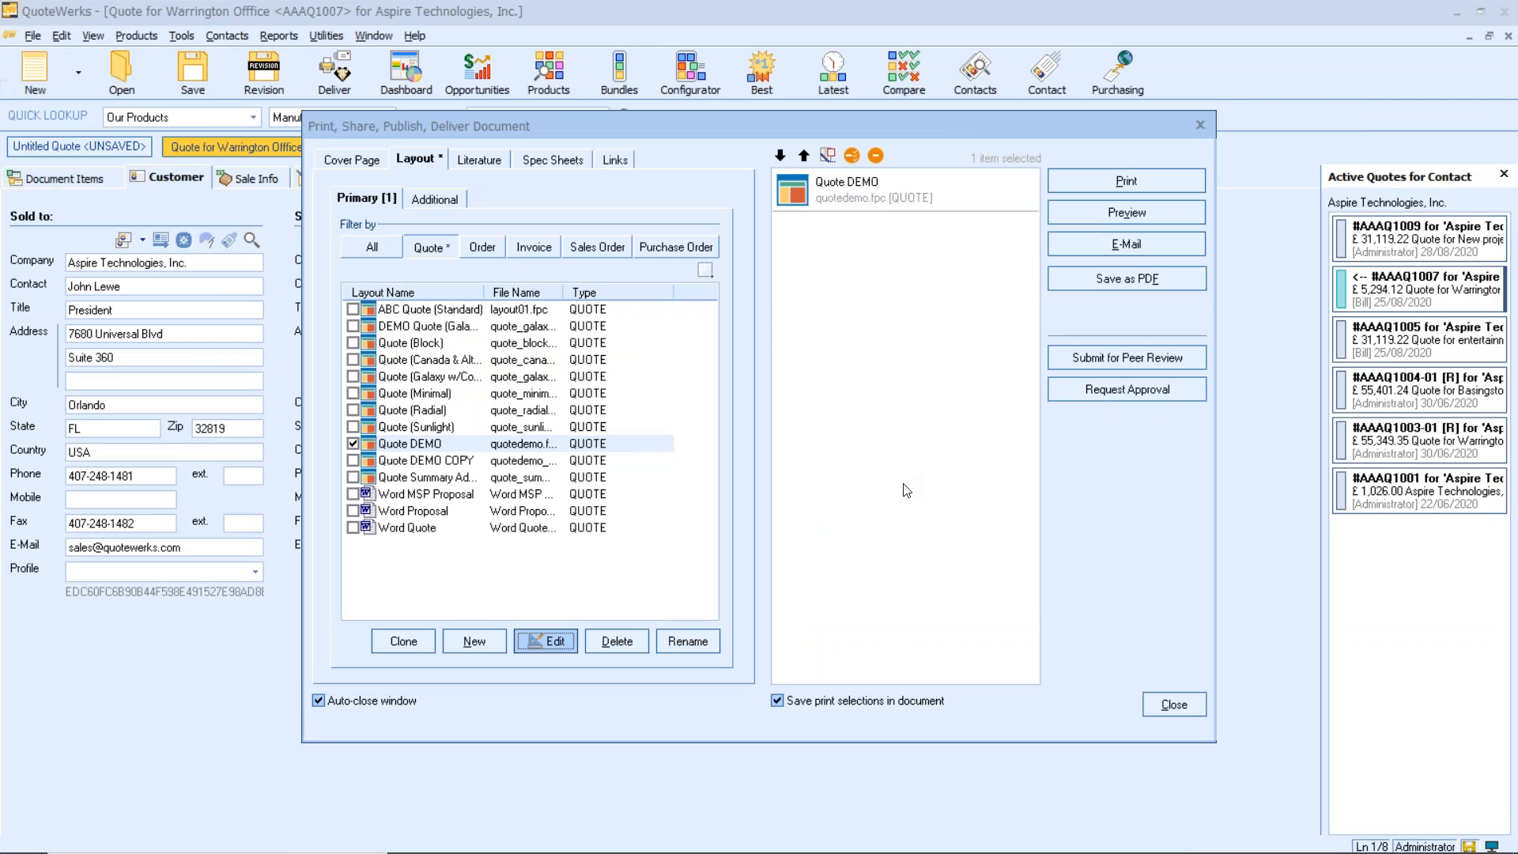
{"action": "left_click", "coordinate": [1174, 704]}
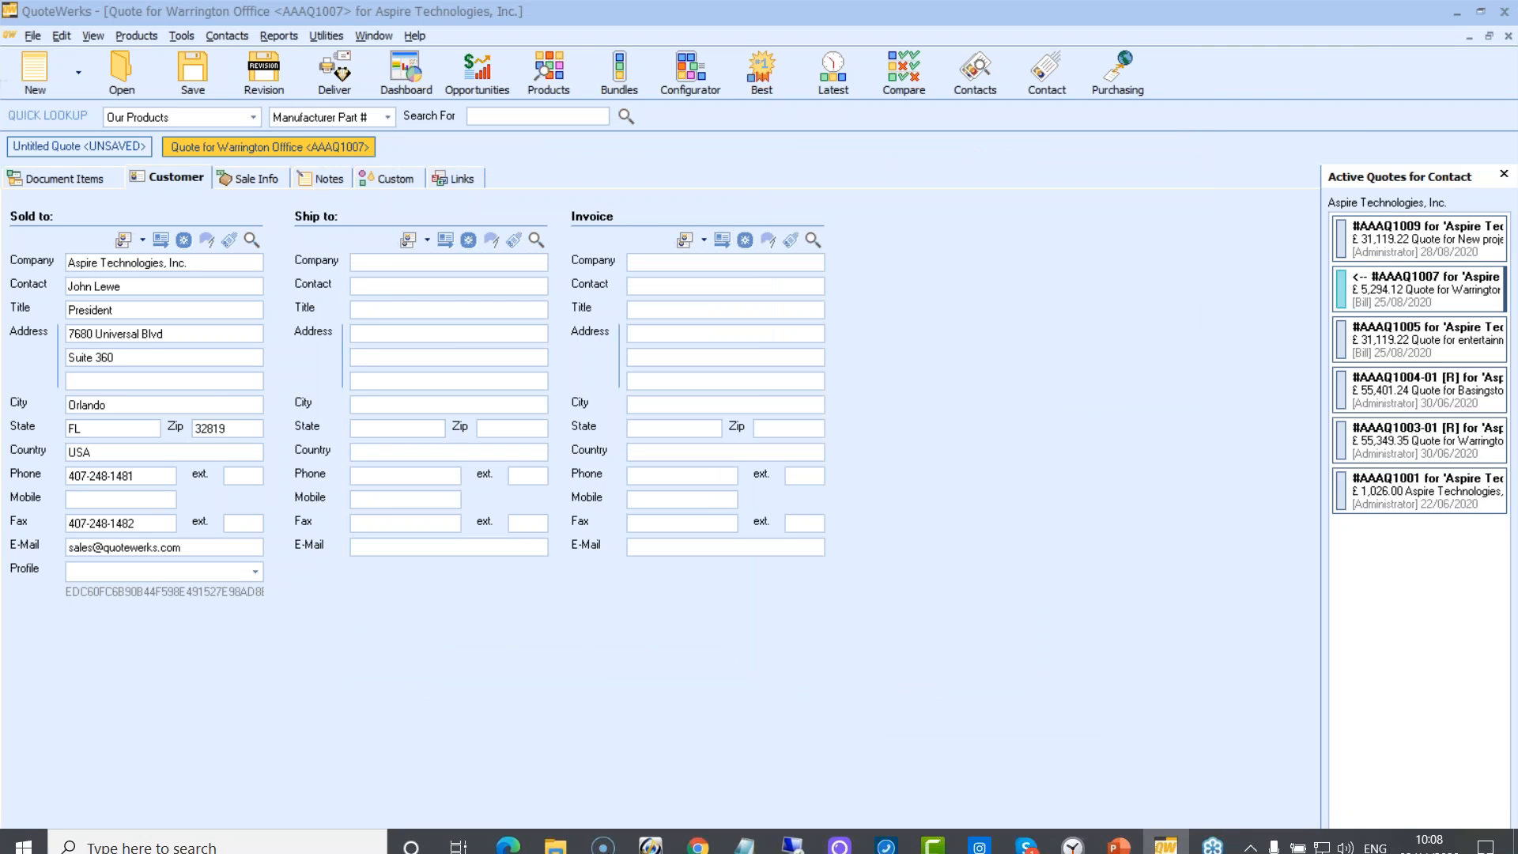
Step: Switch to File Explorer and examine the SampleLeaseRateCards XML file in the QuoteWerks LeaseRateCards folder
{"action": "left_click", "coordinate": [575, 843]}
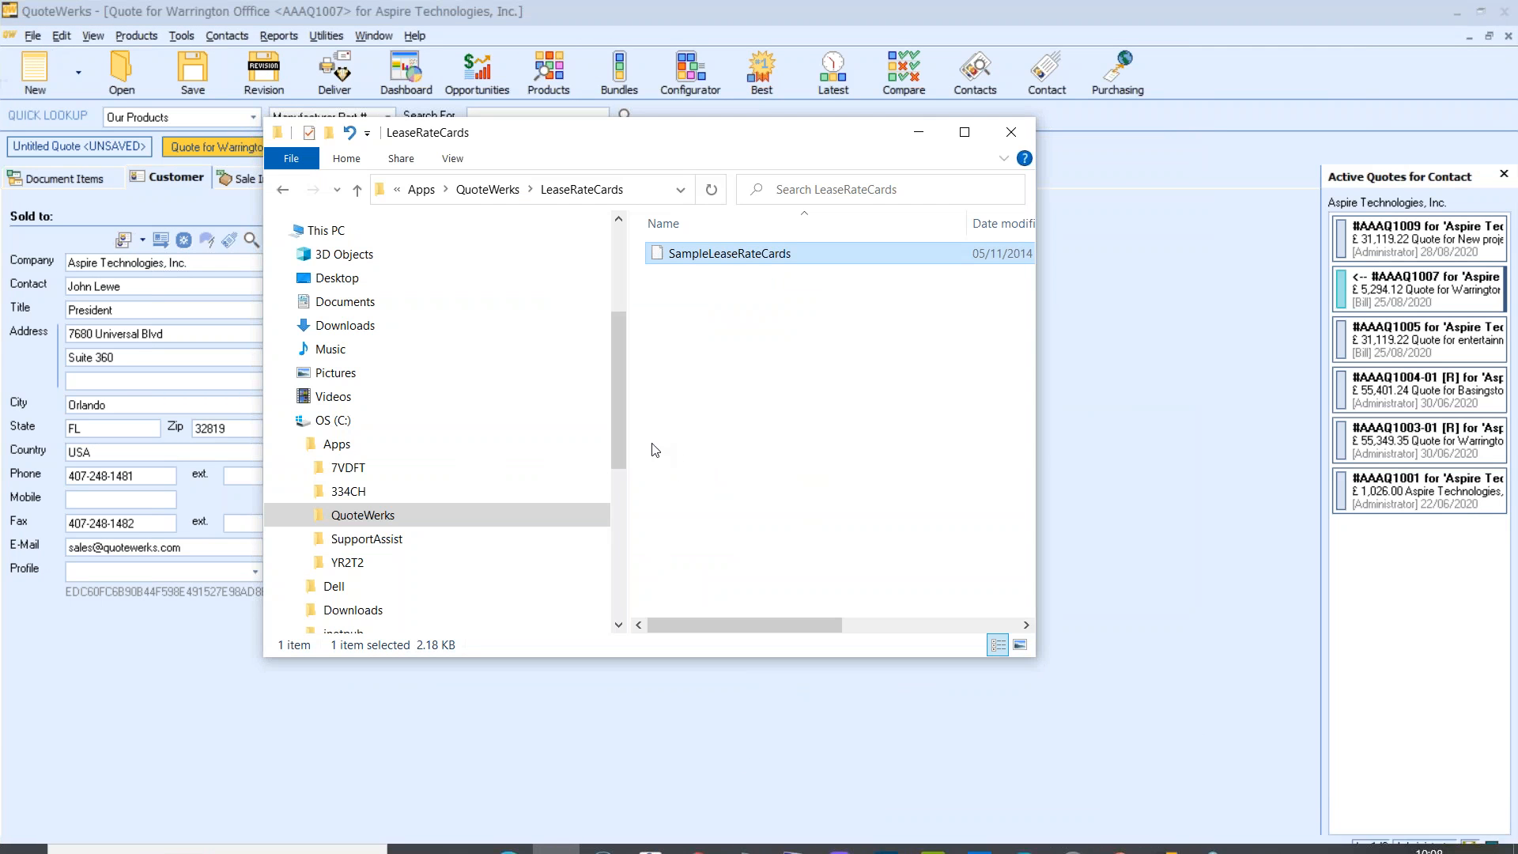
{"action": "left_click", "coordinate": [350, 524]}
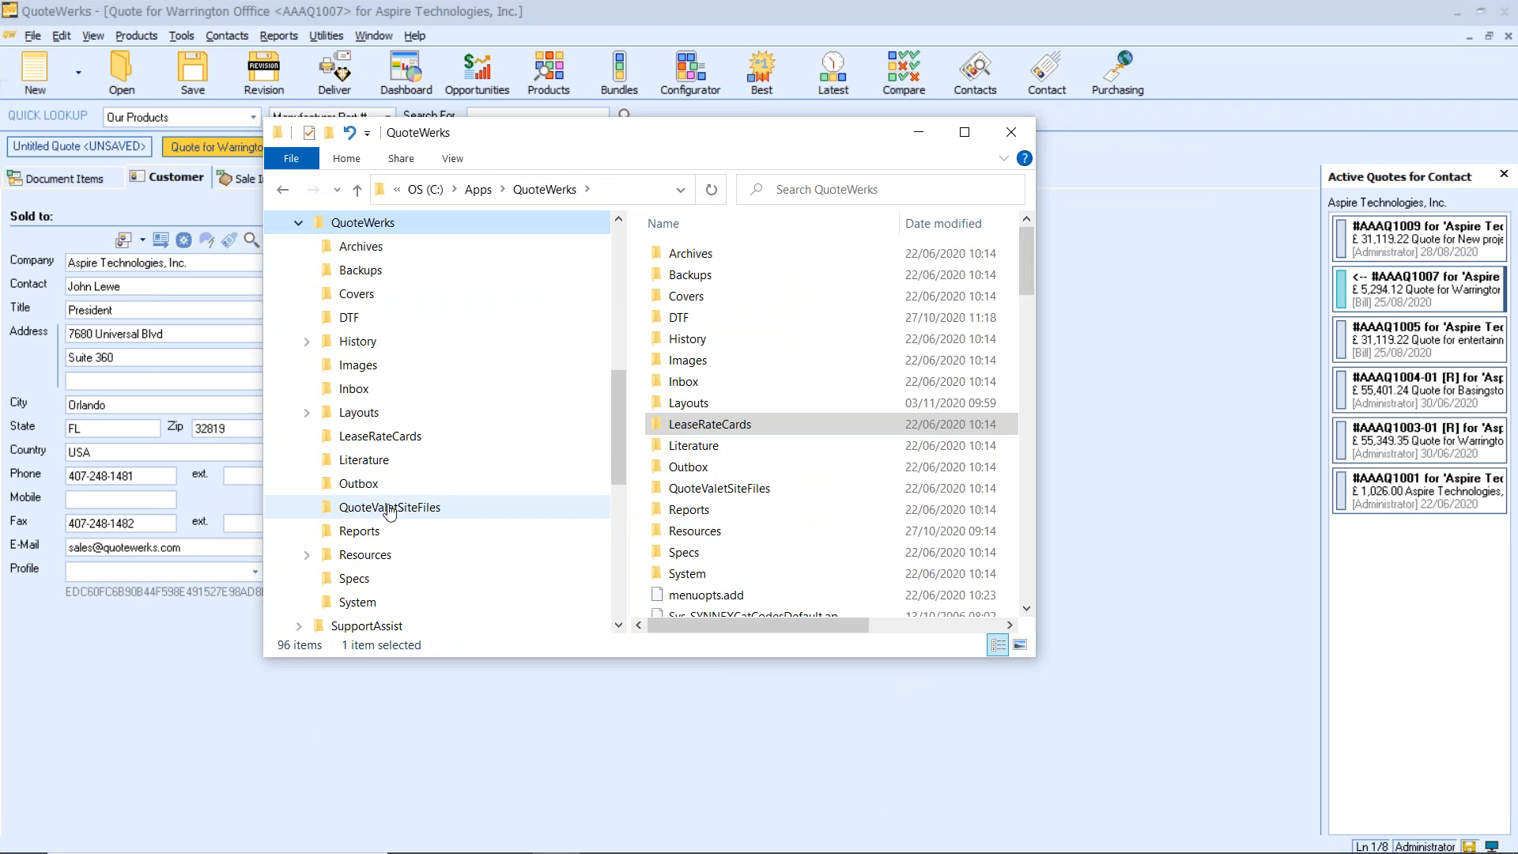
{"action": "double_click", "coordinate": [722, 432]}
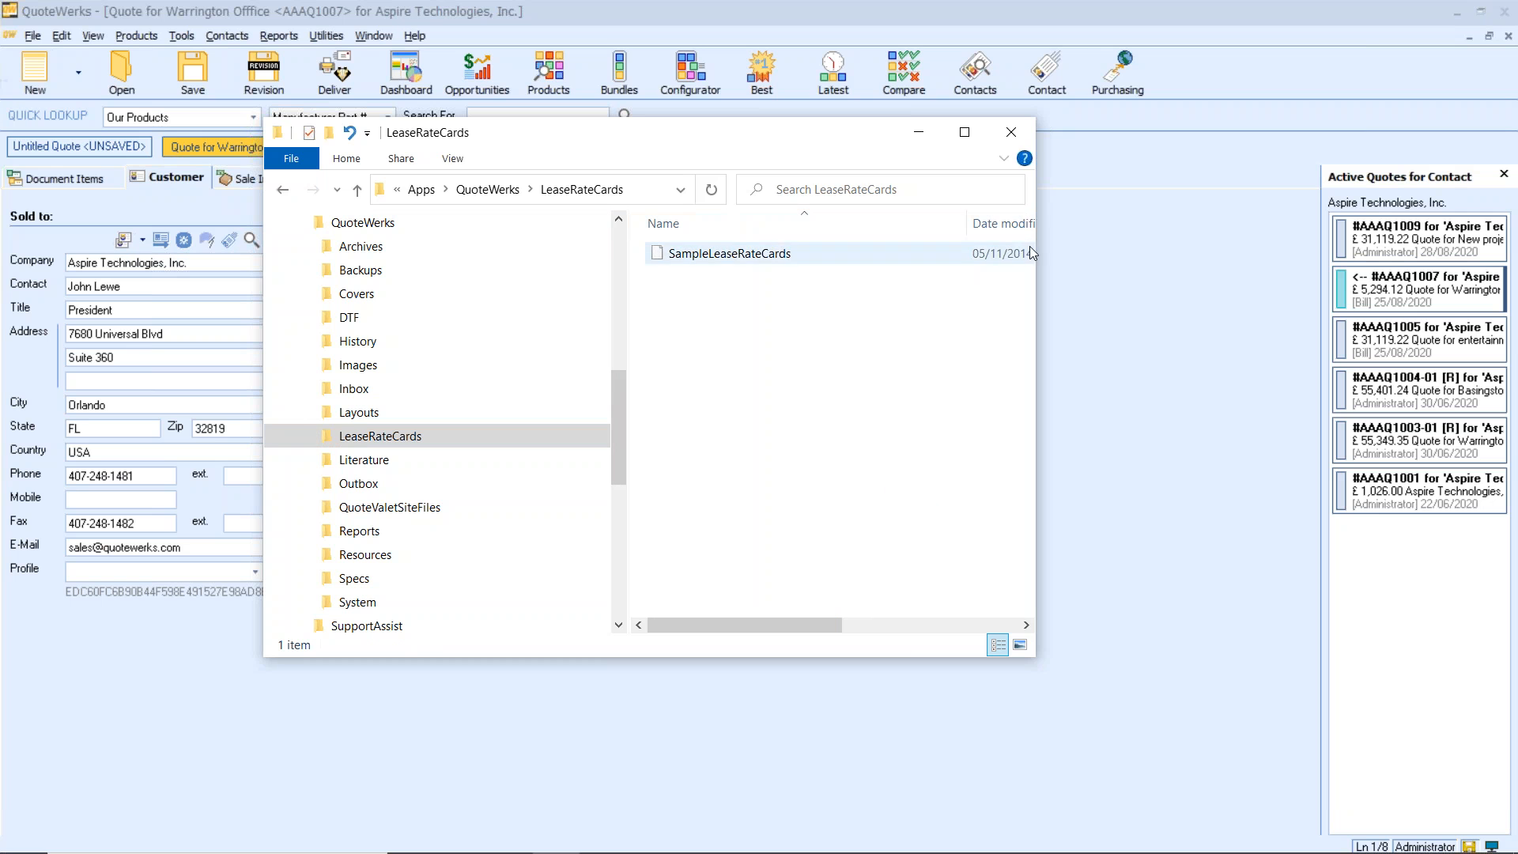
{"action": "left_click_drag", "start_coordinate": [1036, 272], "coordinate": [1186, 273]}
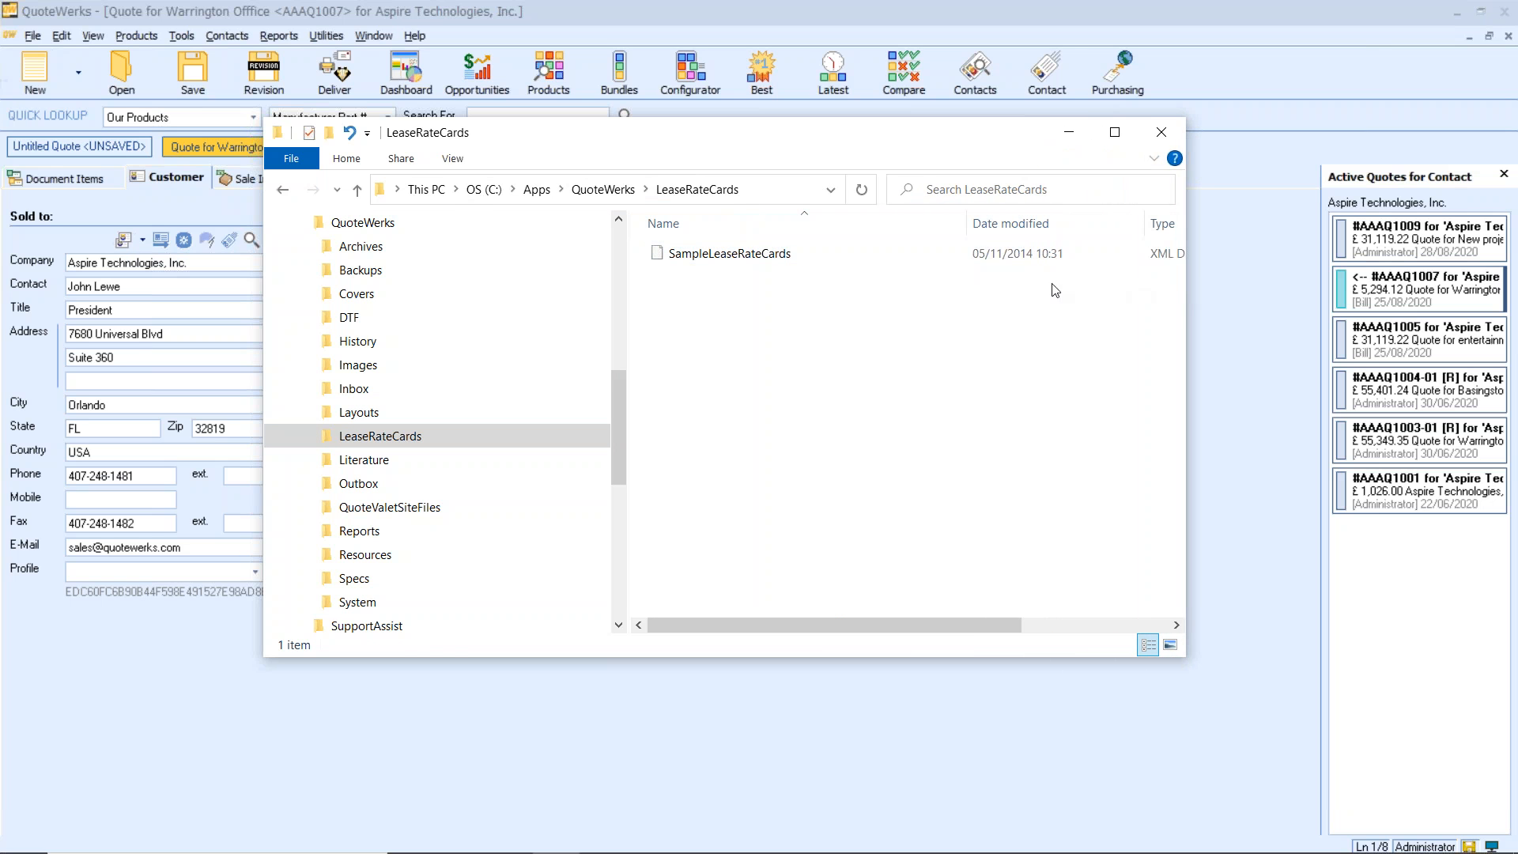
{"action": "left_click", "coordinate": [751, 256]}
{"action": "double_click", "coordinate": [752, 257]}
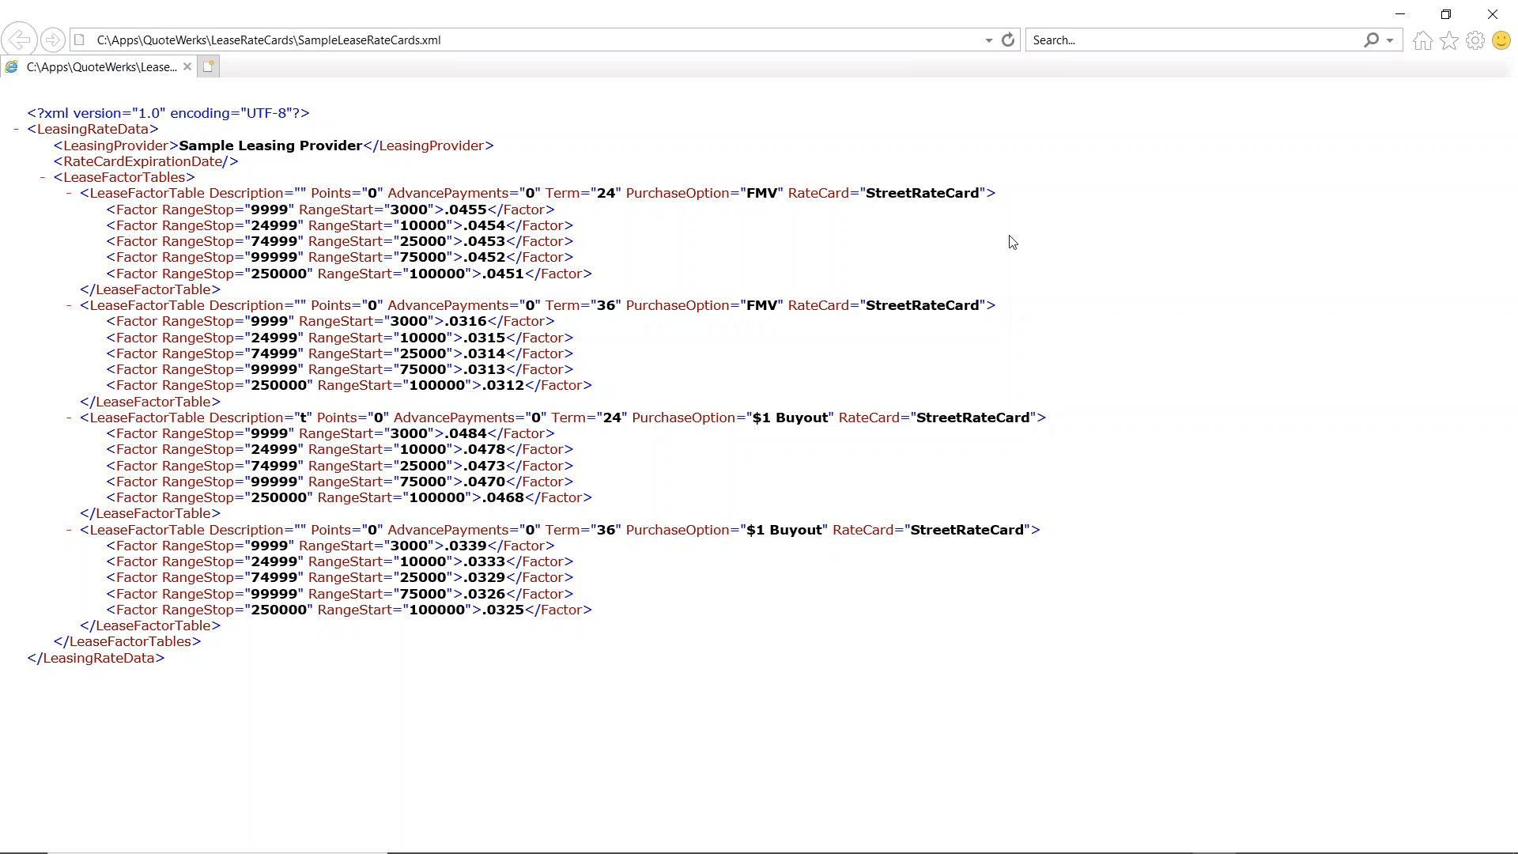
{"action": "left_click", "coordinate": [1492, 15]}
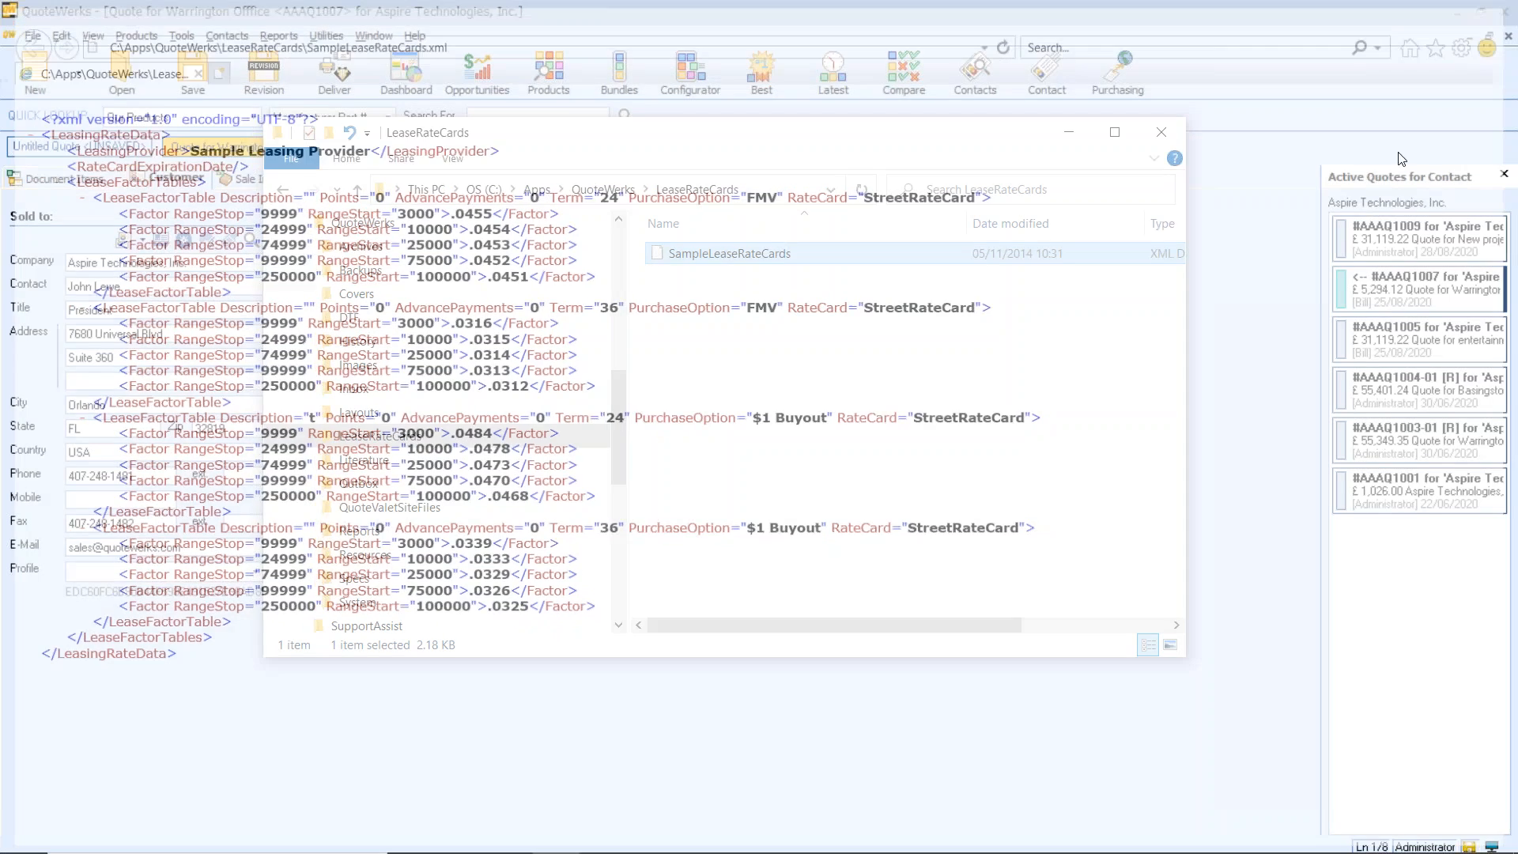
{"action": "left_click", "coordinate": [1162, 132]}
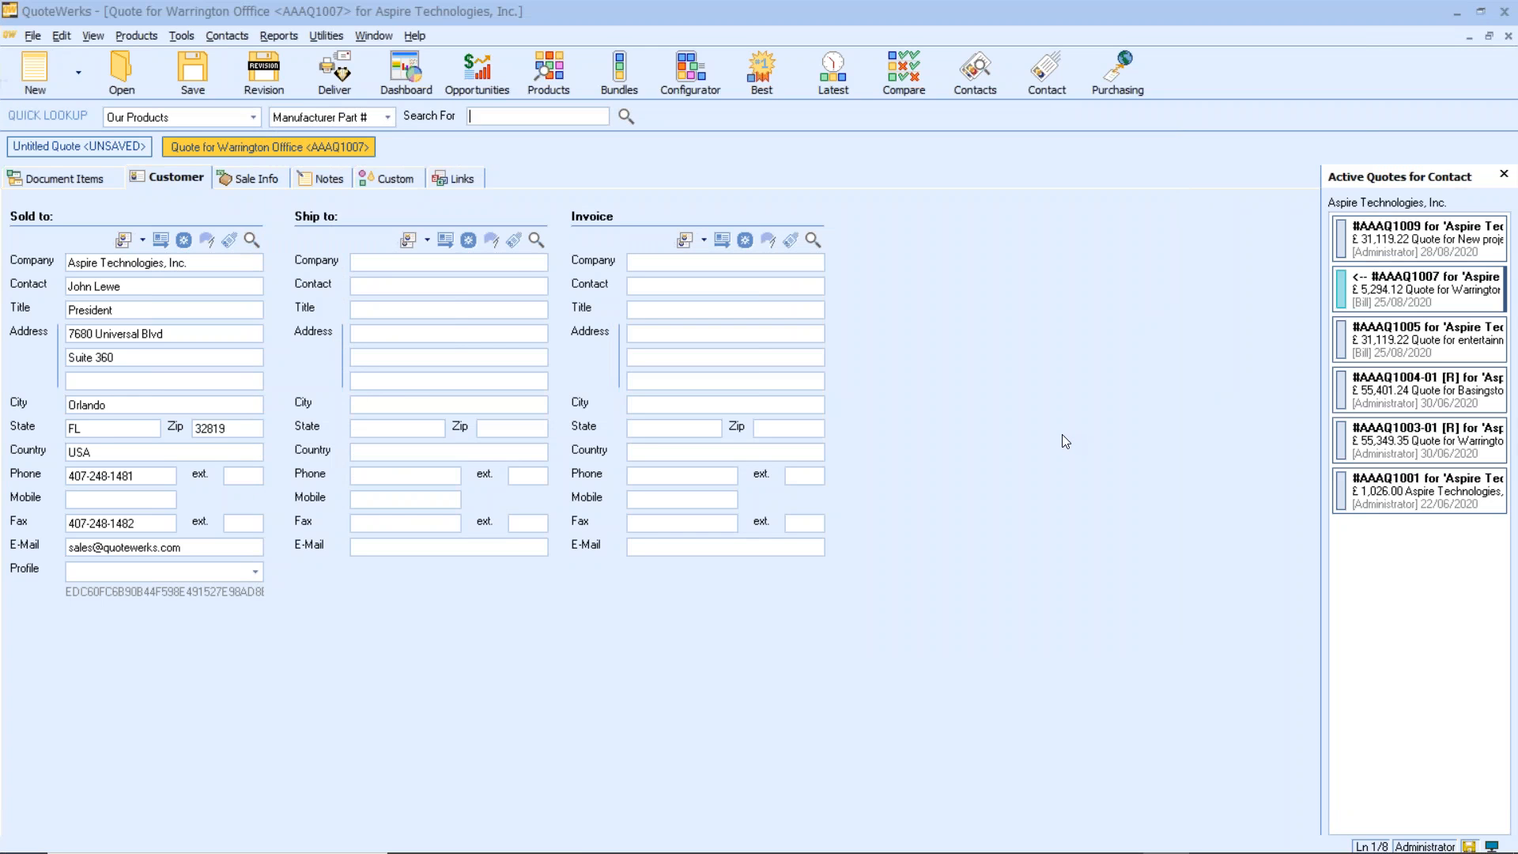
Step: Select the ABC Quote (Standard) layout for the quote and preview the document
{"action": "left_click", "coordinate": [68, 178]}
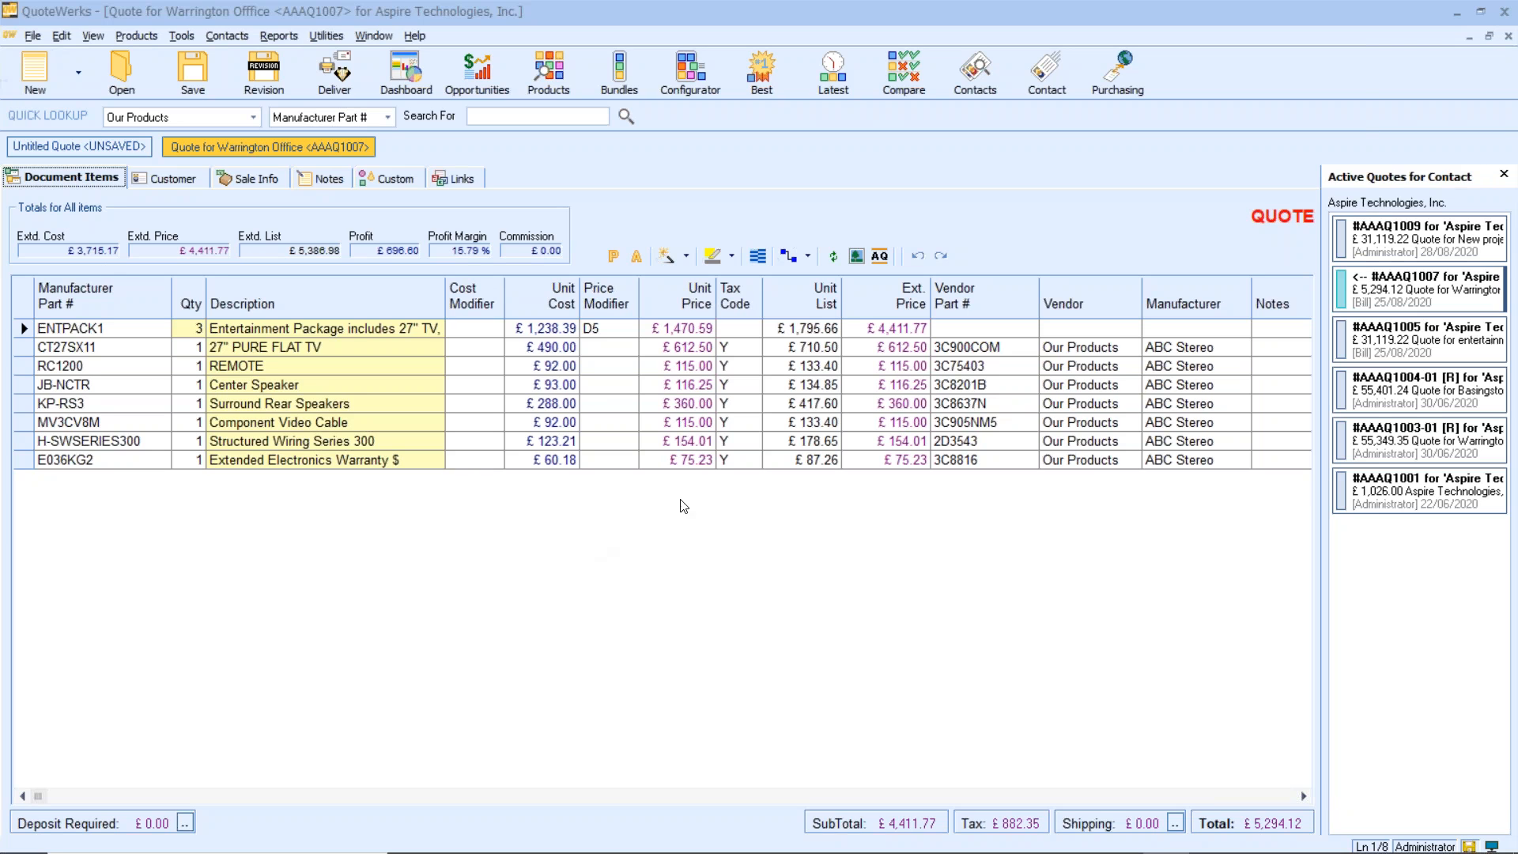
{"action": "left_click", "coordinate": [337, 84]}
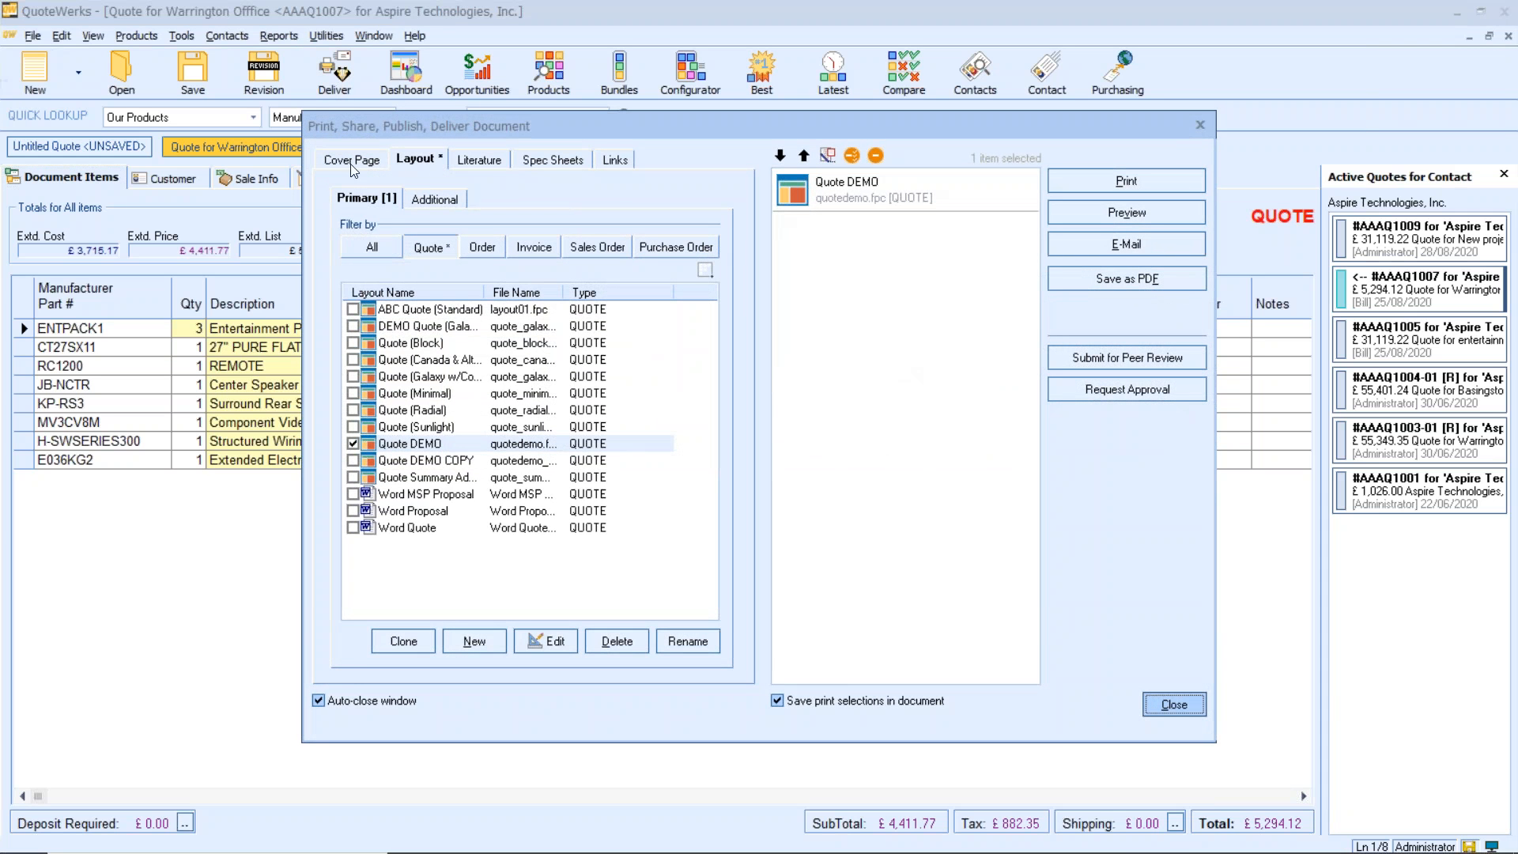
{"action": "left_click", "coordinate": [427, 311]}
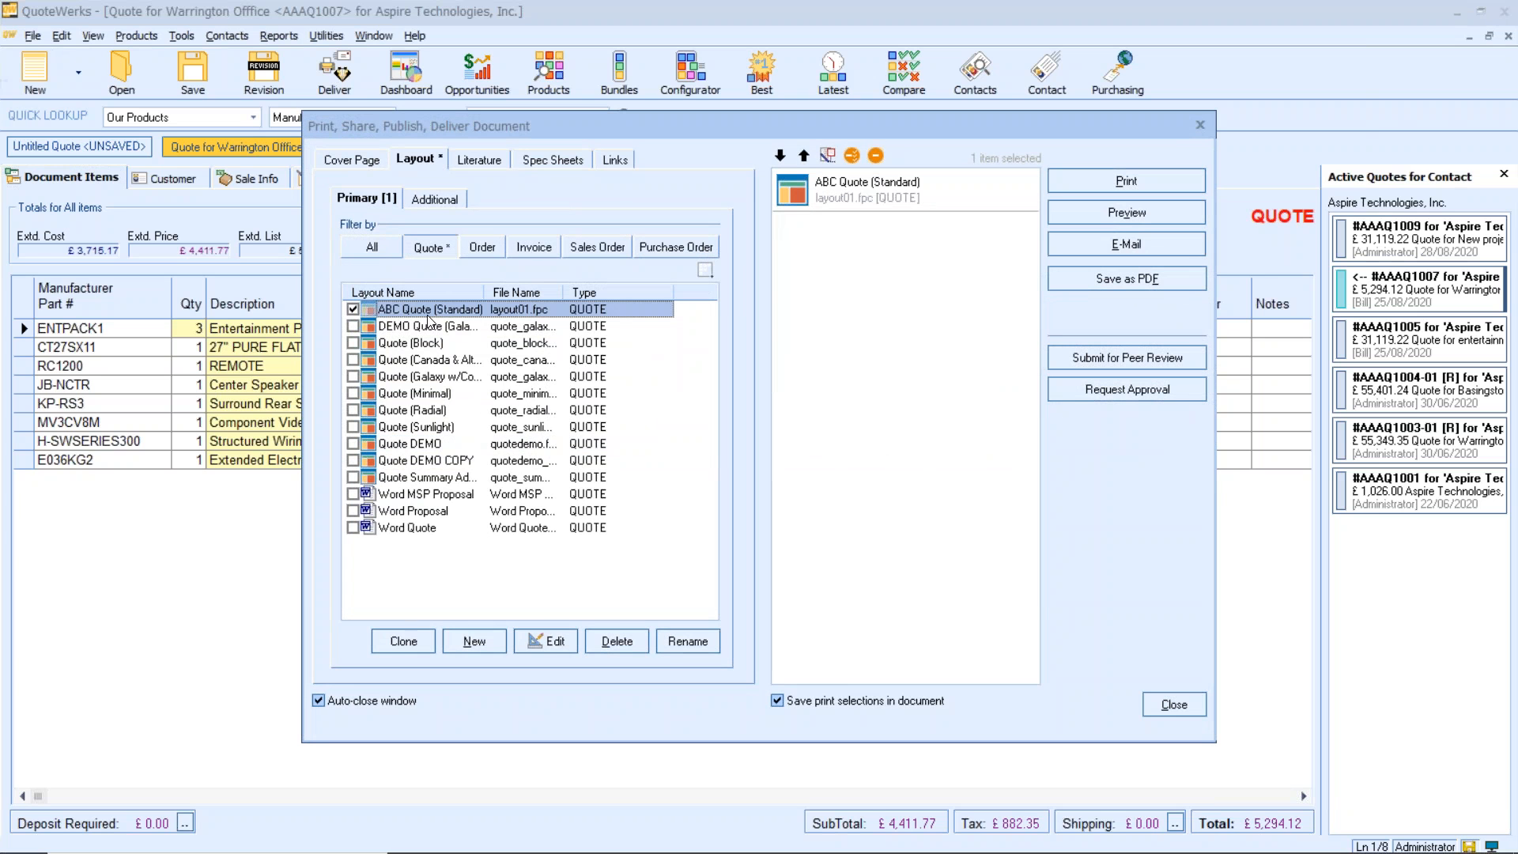
{"action": "left_click", "coordinate": [1087, 215]}
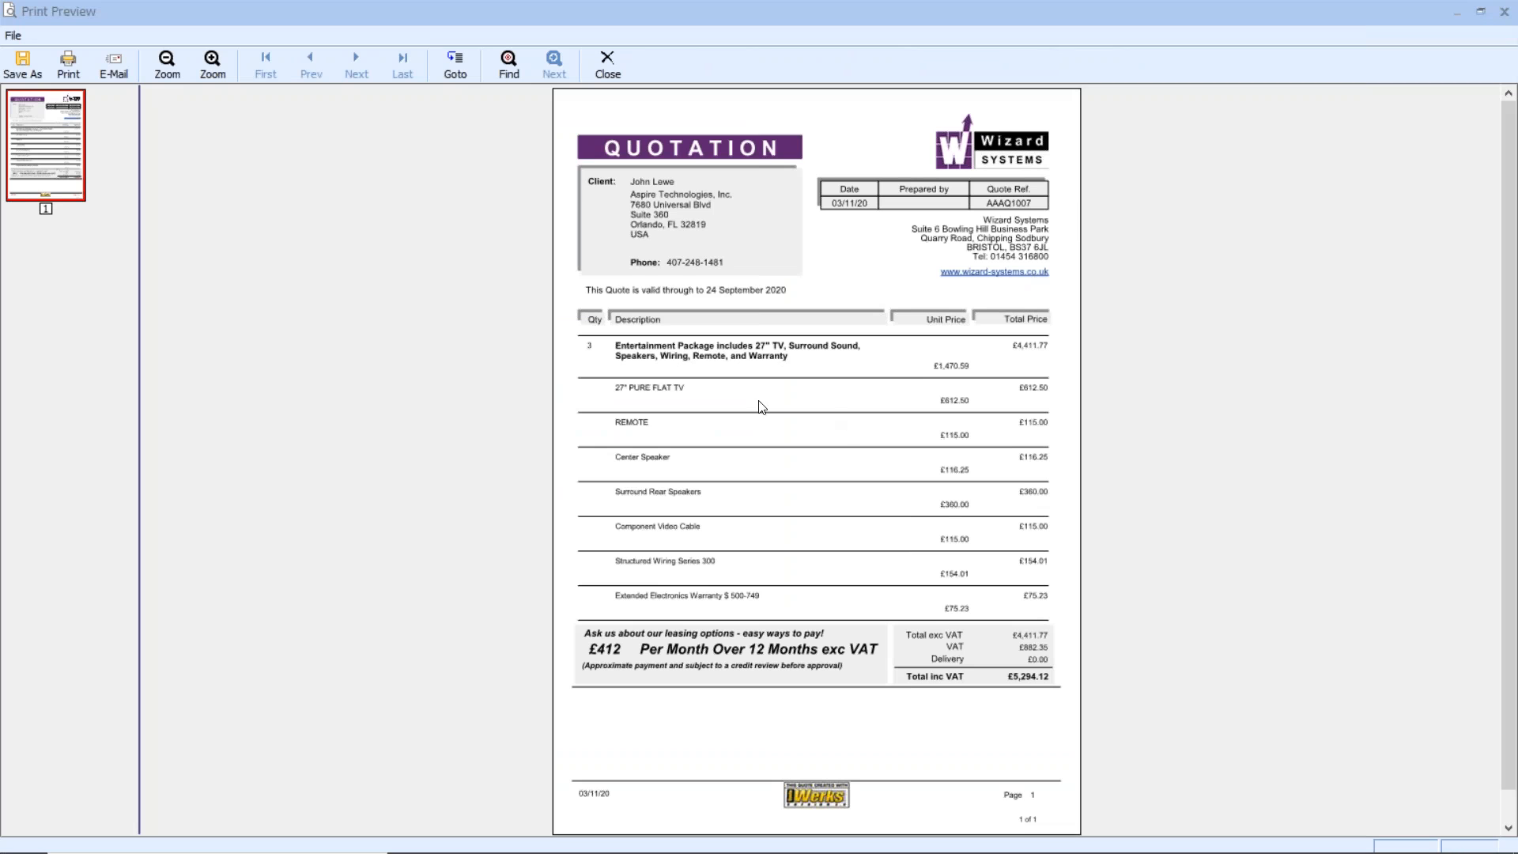
Step: Examine the leasing section and totals in the enlarged quotation preview, and close the preview
{"action": "left_click", "coordinate": [221, 71]}
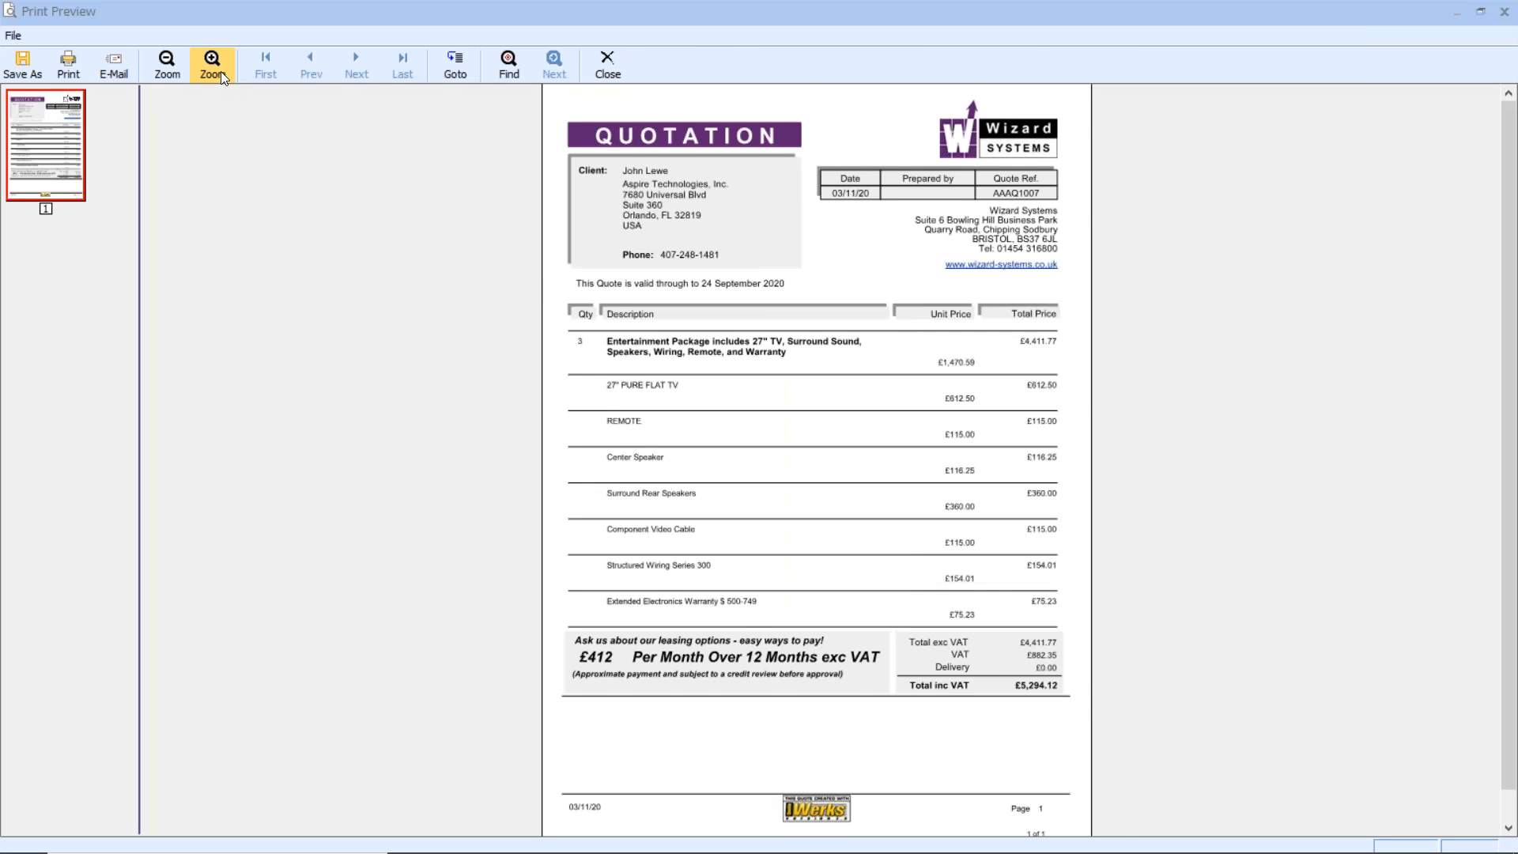
{"action": "left_click", "coordinate": [221, 71]}
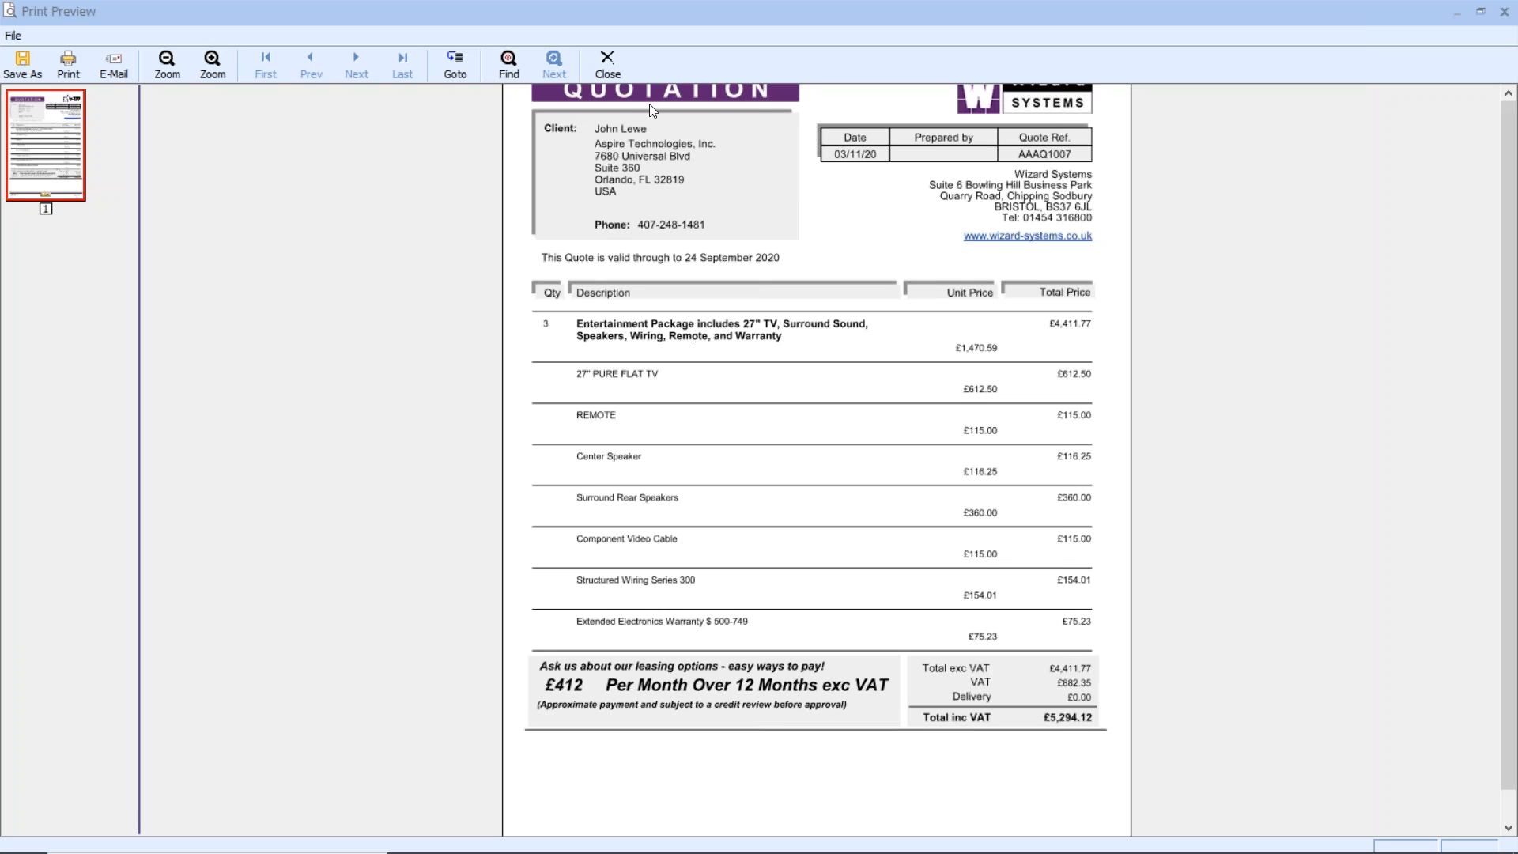
{"action": "left_click", "coordinate": [607, 64]}
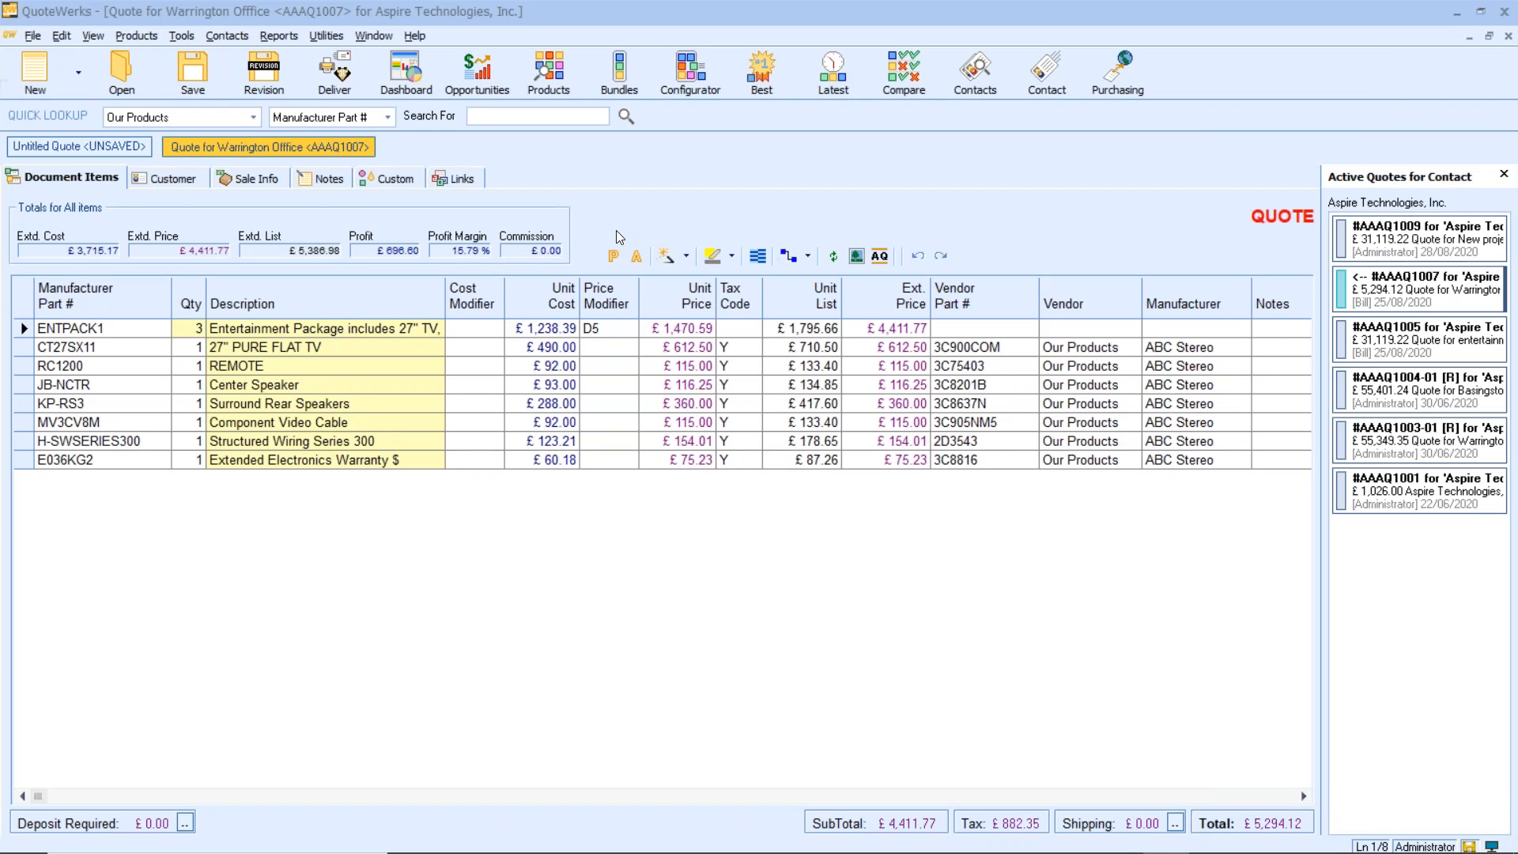
Step: Open the ABC Quote (Standard) layout from the quote's delivery options for editing in the Layout Designer
{"action": "left_click", "coordinate": [337, 80]}
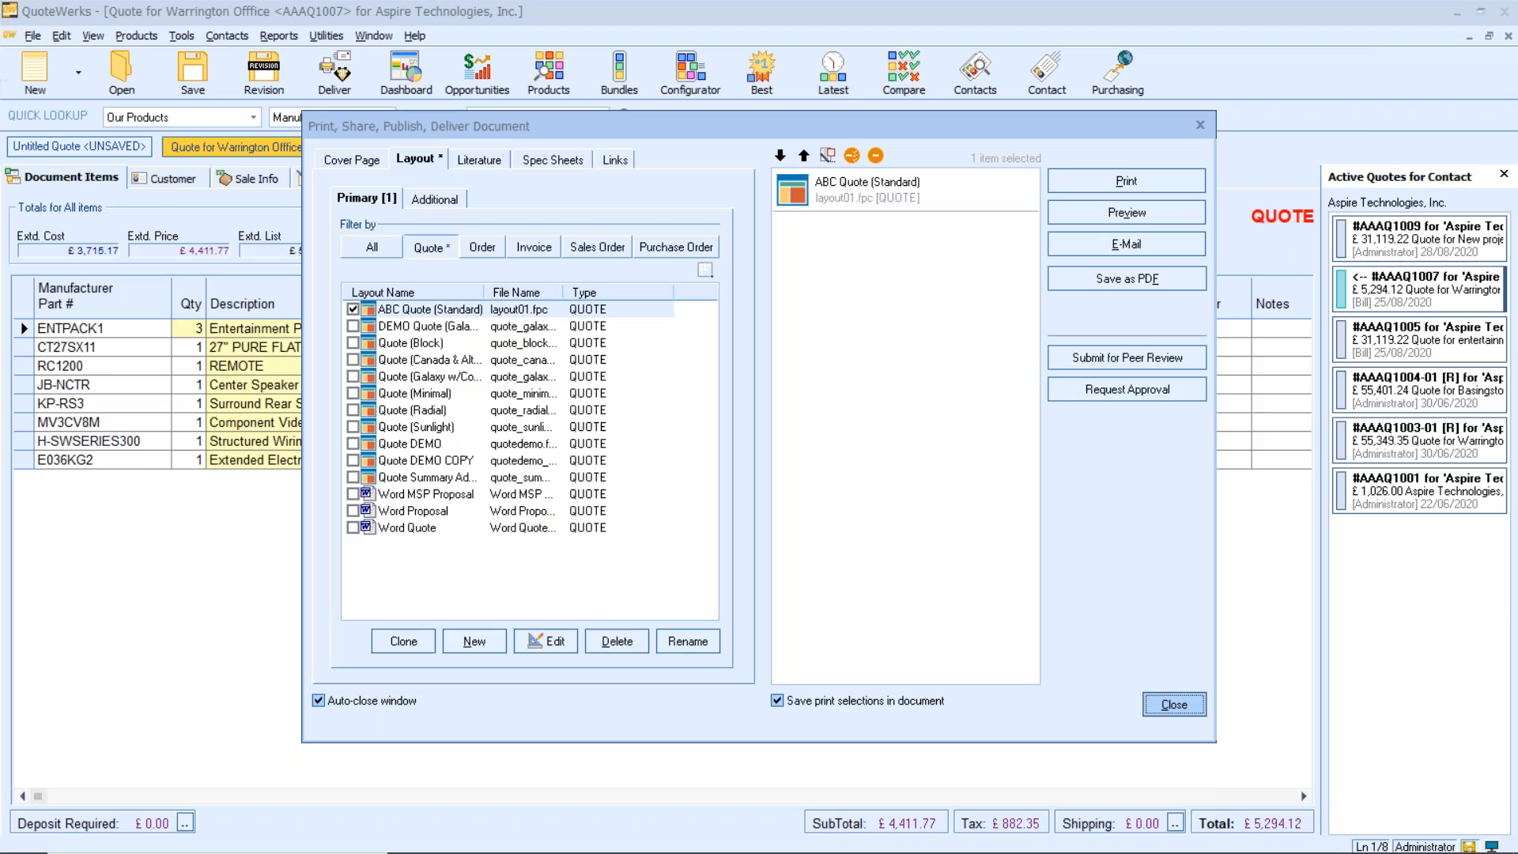
{"action": "left_click", "coordinate": [451, 310]}
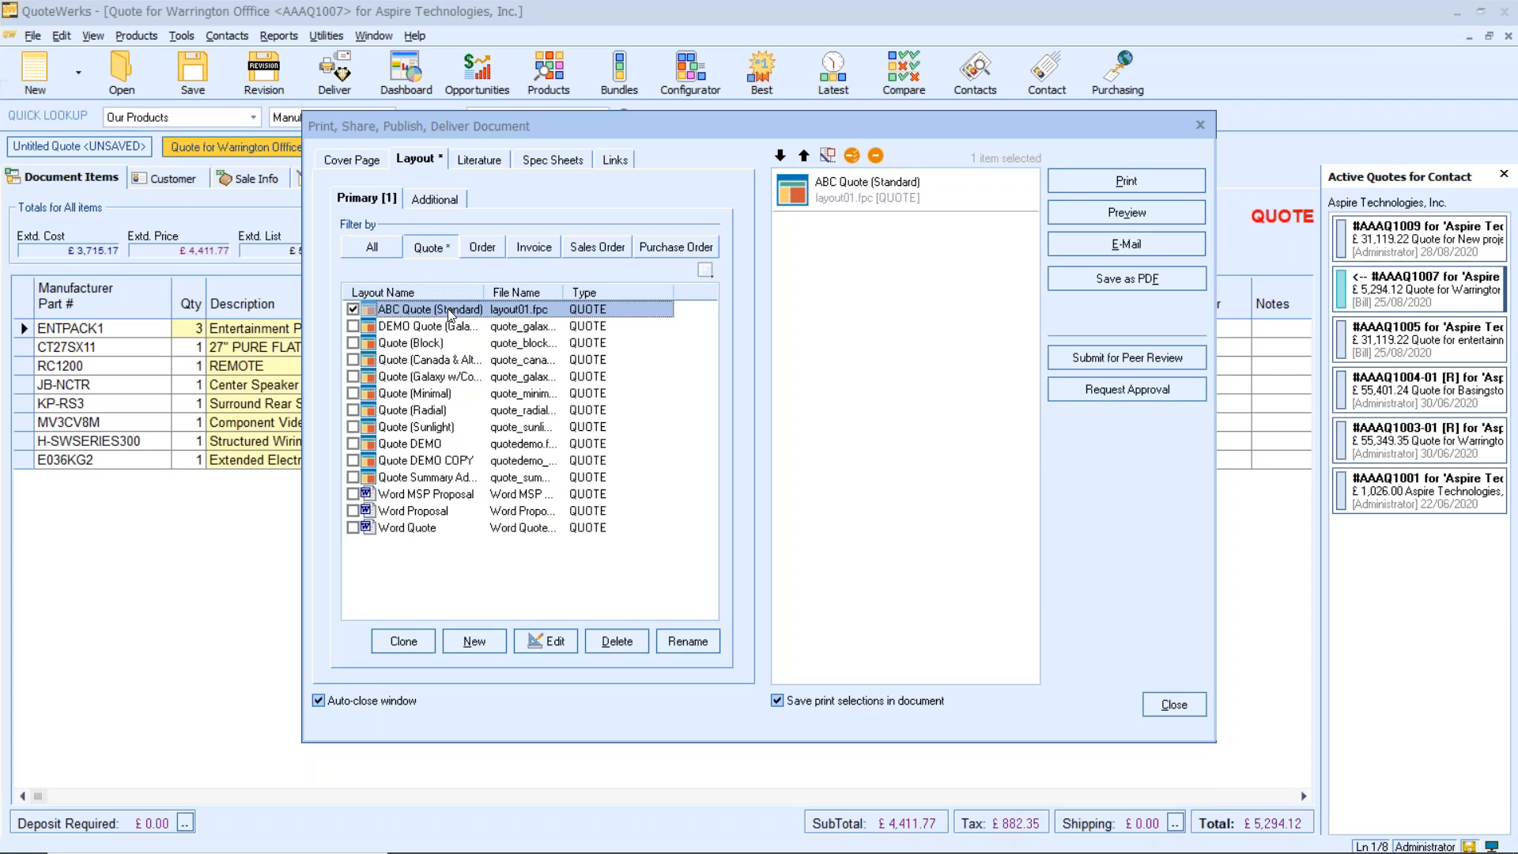
{"action": "left_click", "coordinate": [546, 642]}
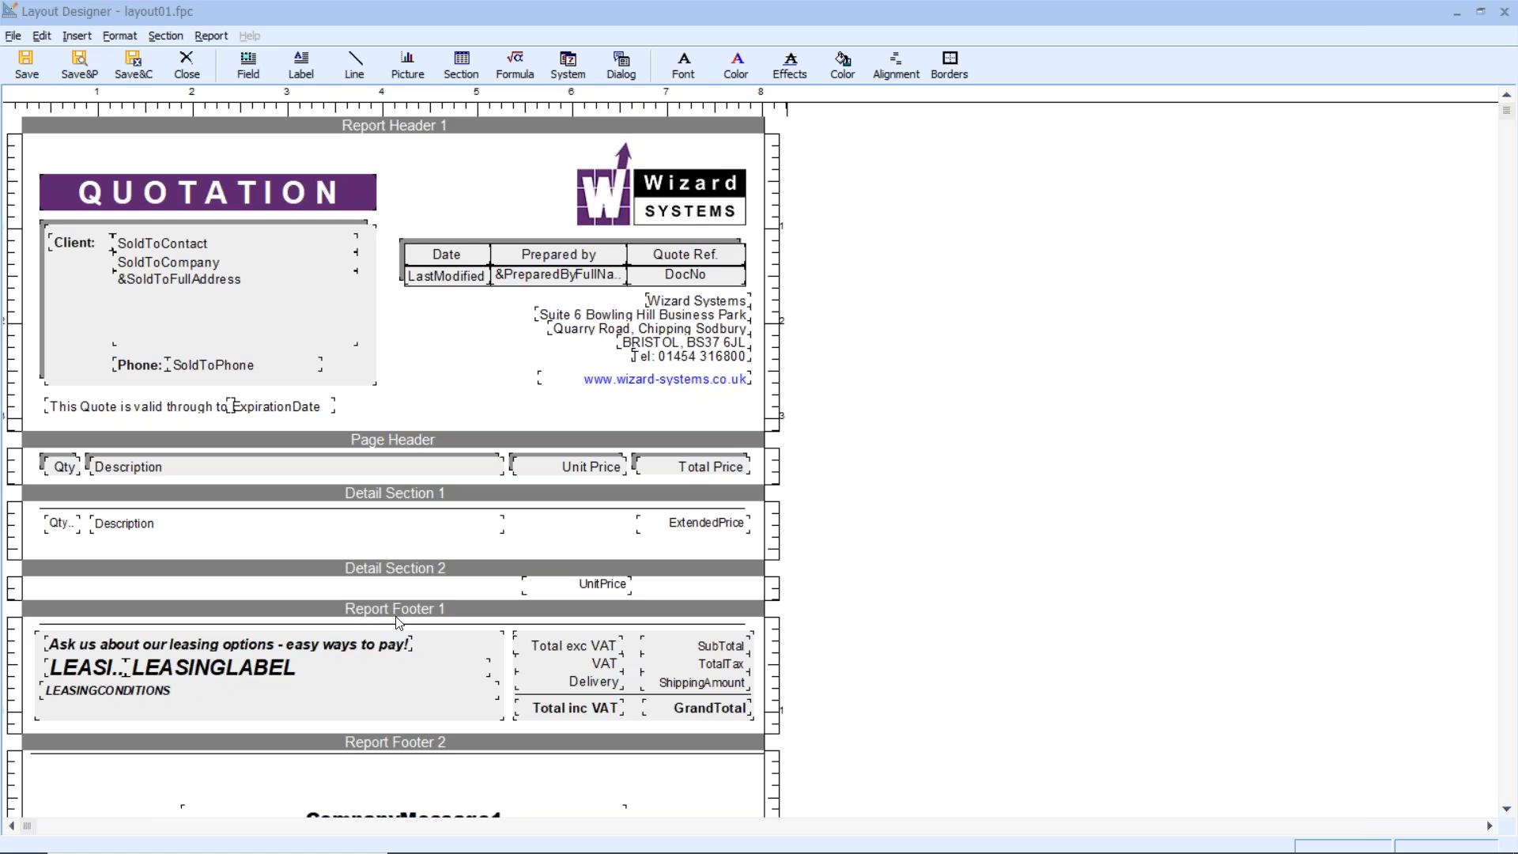
Step: Inspect the LEASING formula in Report Footer 1, including its subtotal threshold and multiplier, and cancel out of it
{"action": "left_click", "coordinate": [103, 677]}
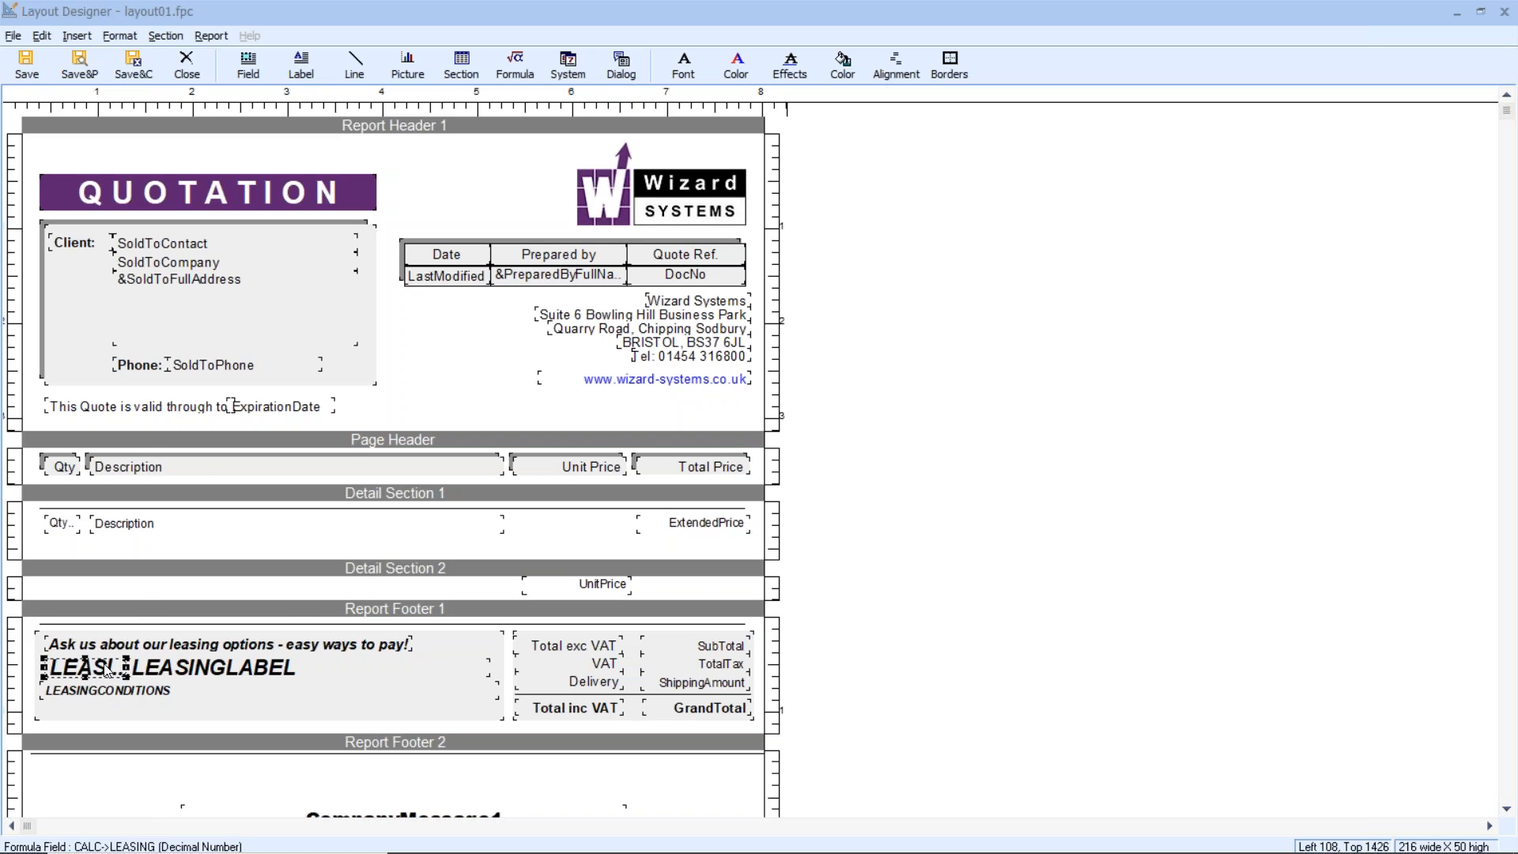
{"action": "right_click", "coordinate": [105, 669]}
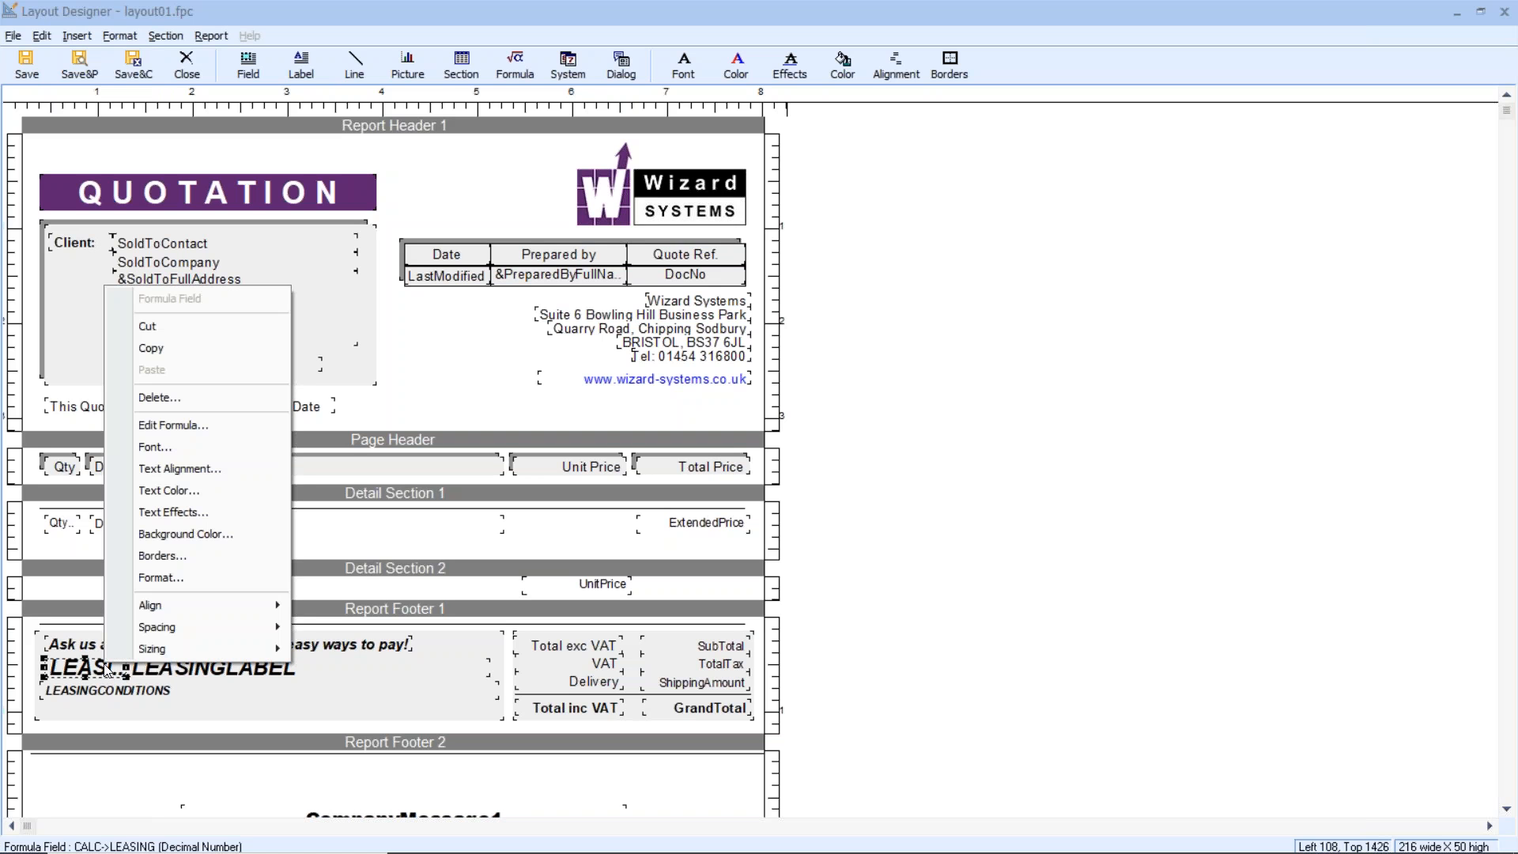
{"action": "left_click", "coordinate": [157, 425]}
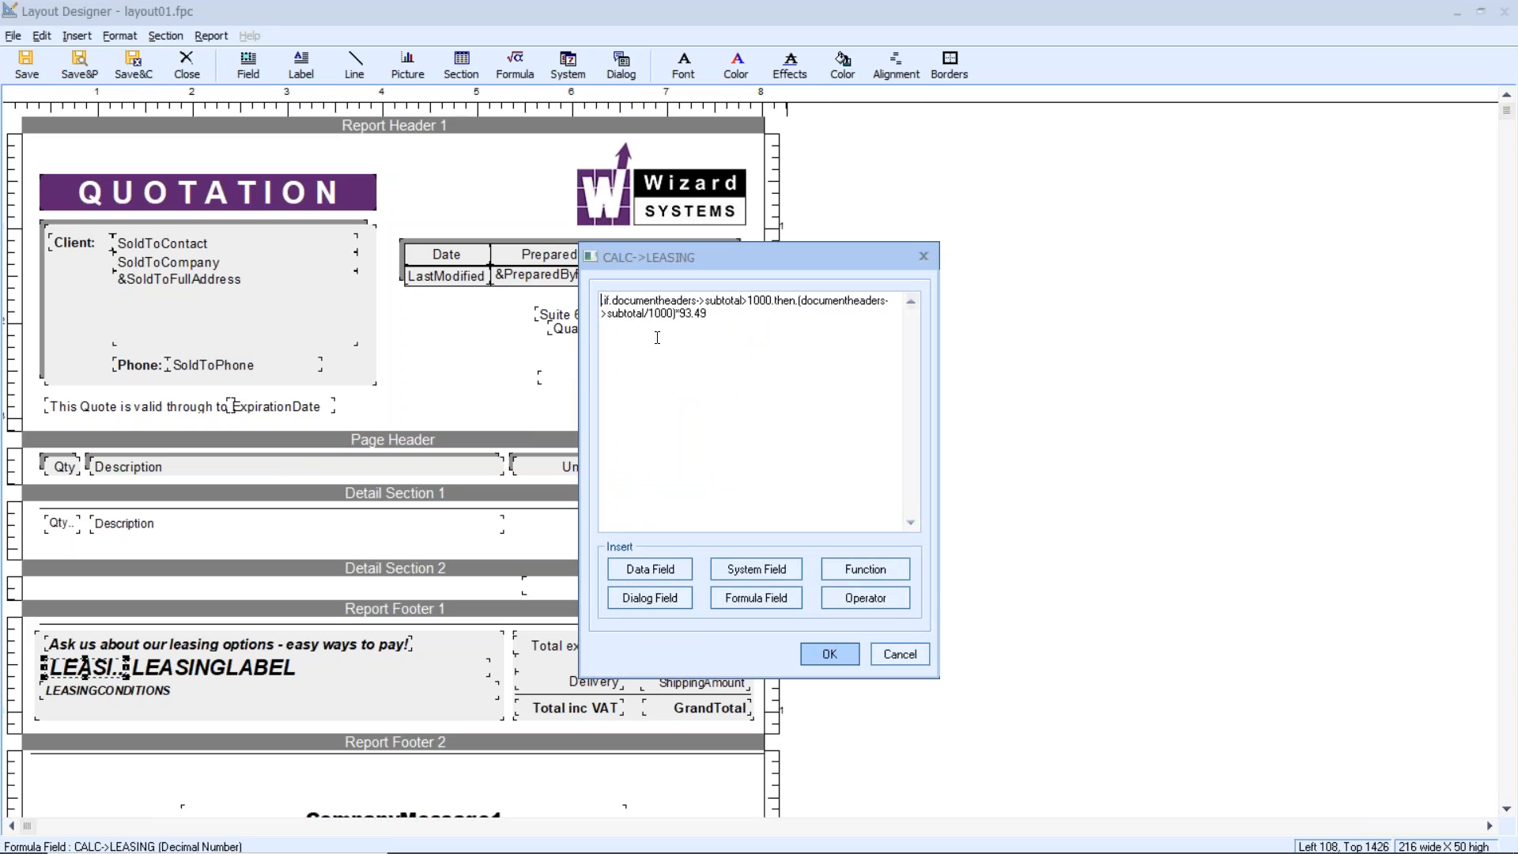
{"action": "left_click_drag", "start_coordinate": [708, 315], "coordinate": [605, 300]}
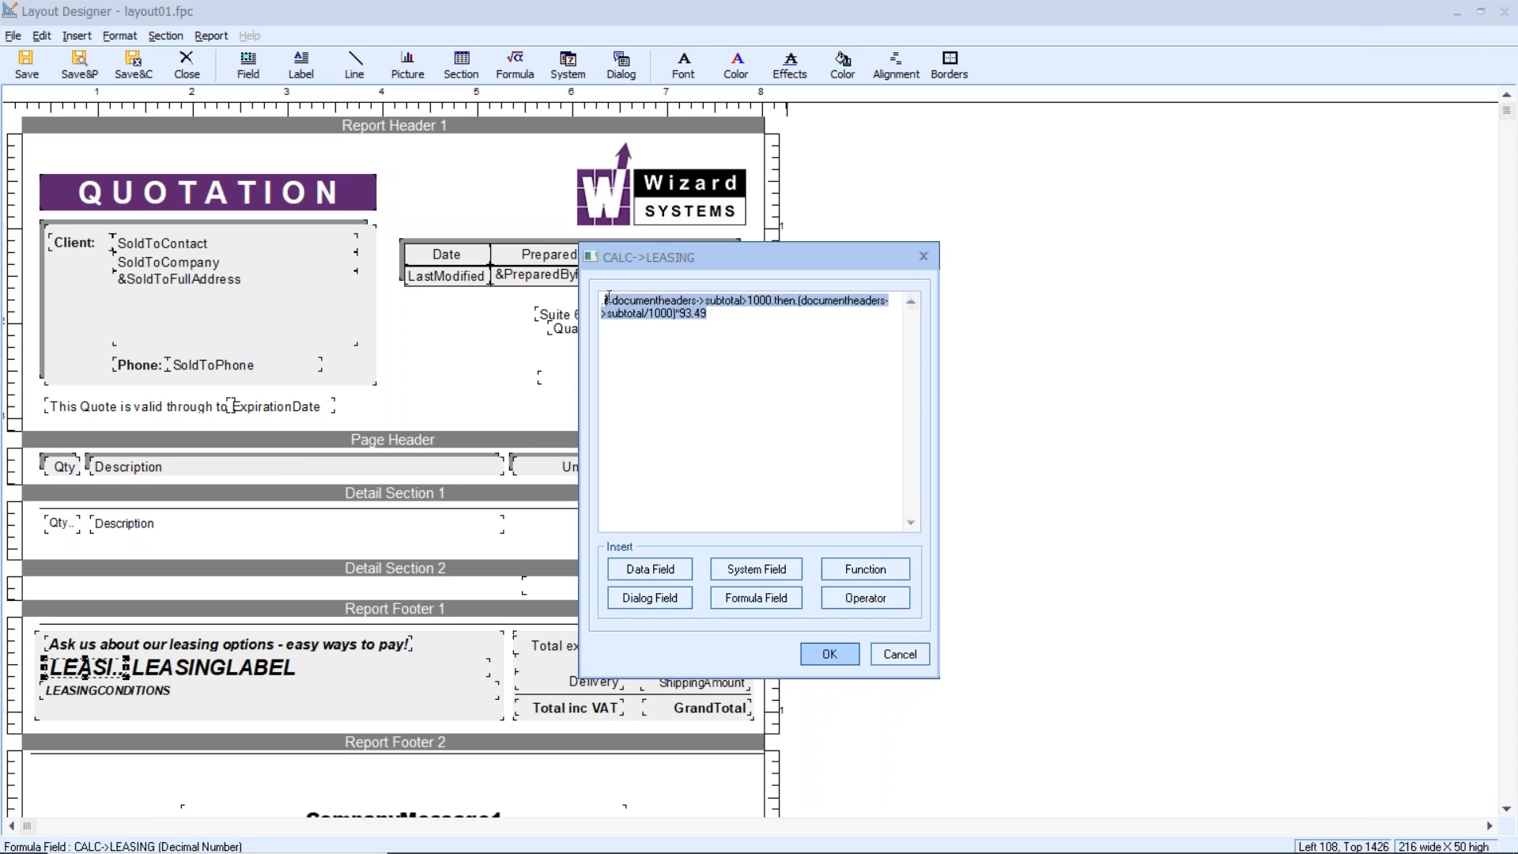
{"action": "left_click", "coordinate": [704, 314]}
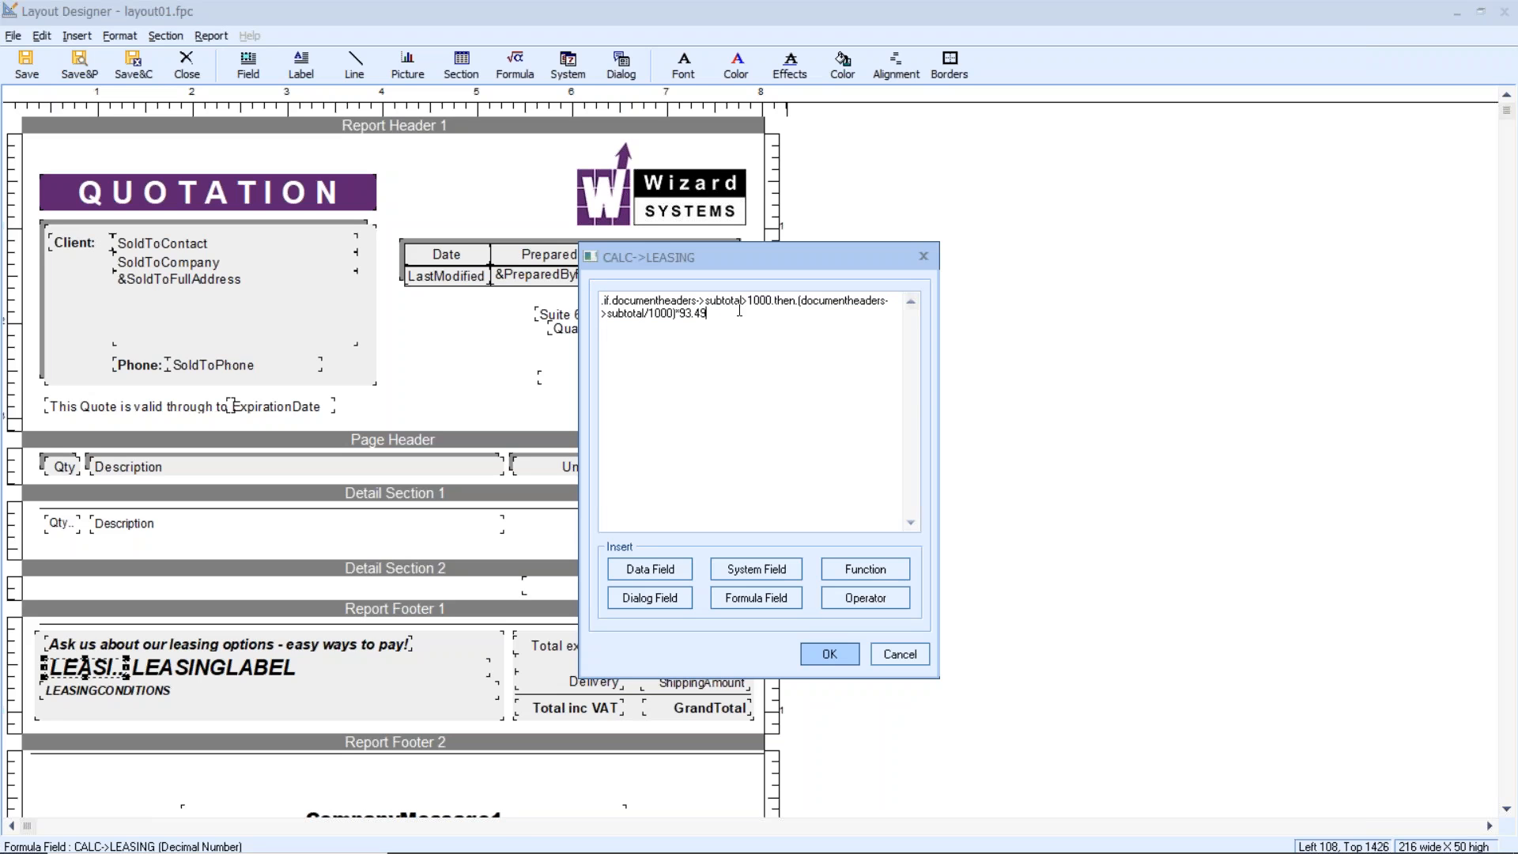
{"action": "left_click_drag", "start_coordinate": [749, 301], "coordinate": [769, 299]}
{"action": "left_click", "coordinate": [755, 301]}
{"action": "left_click_drag", "start_coordinate": [706, 313], "coordinate": [679, 314]}
{"action": "left_click", "coordinate": [721, 330]}
{"action": "left_click", "coordinate": [899, 654]}
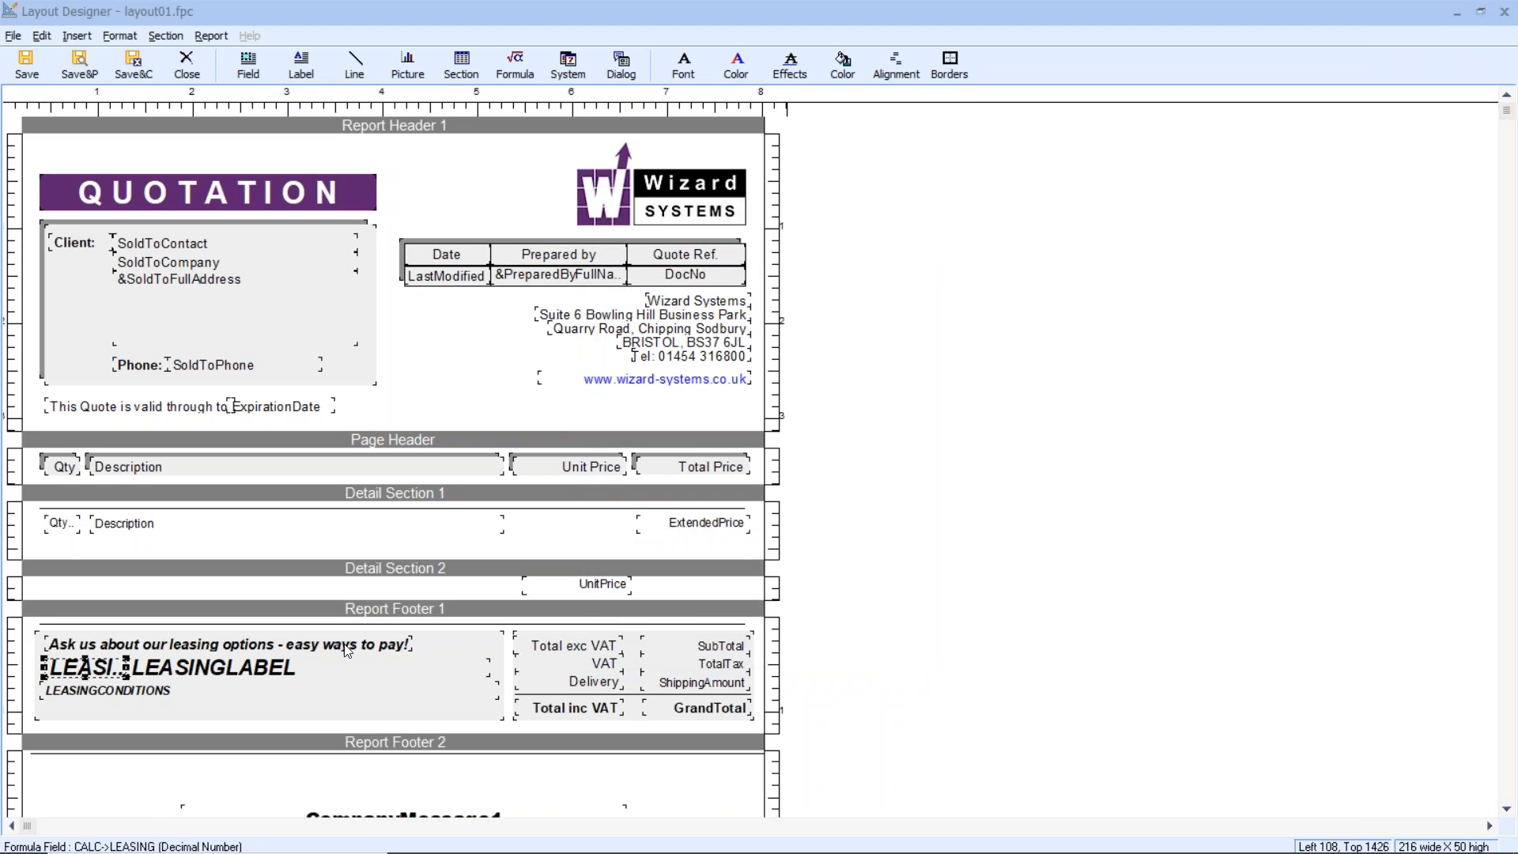
Step: Inspect the LEASINGLABEL formula in Report Footer 1, including its conditional label text, and cancel out of it
{"action": "left_click", "coordinate": [247, 674]}
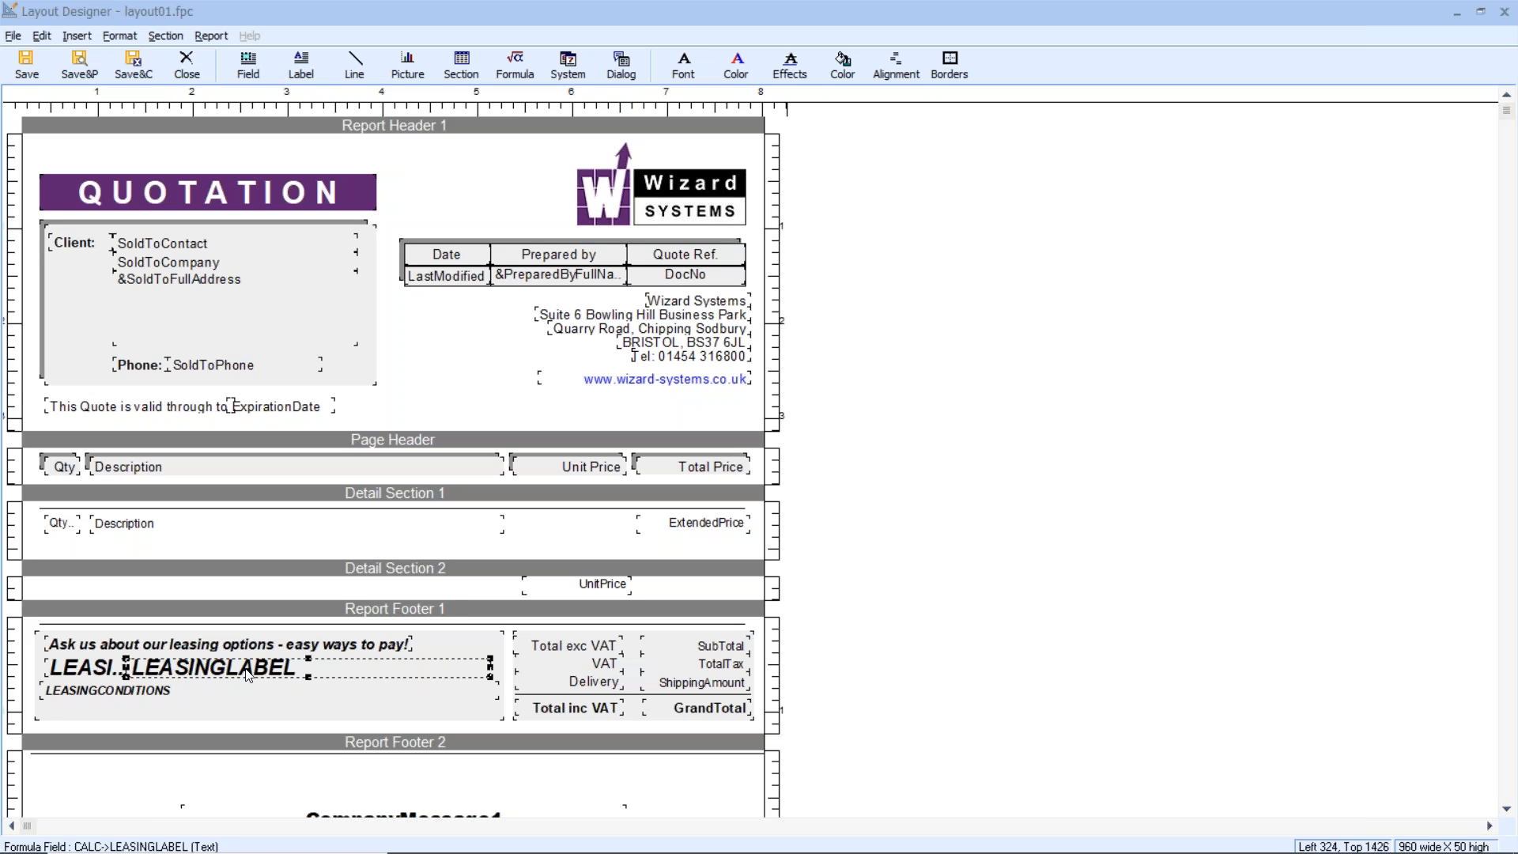
{"action": "right_click", "coordinate": [248, 674]}
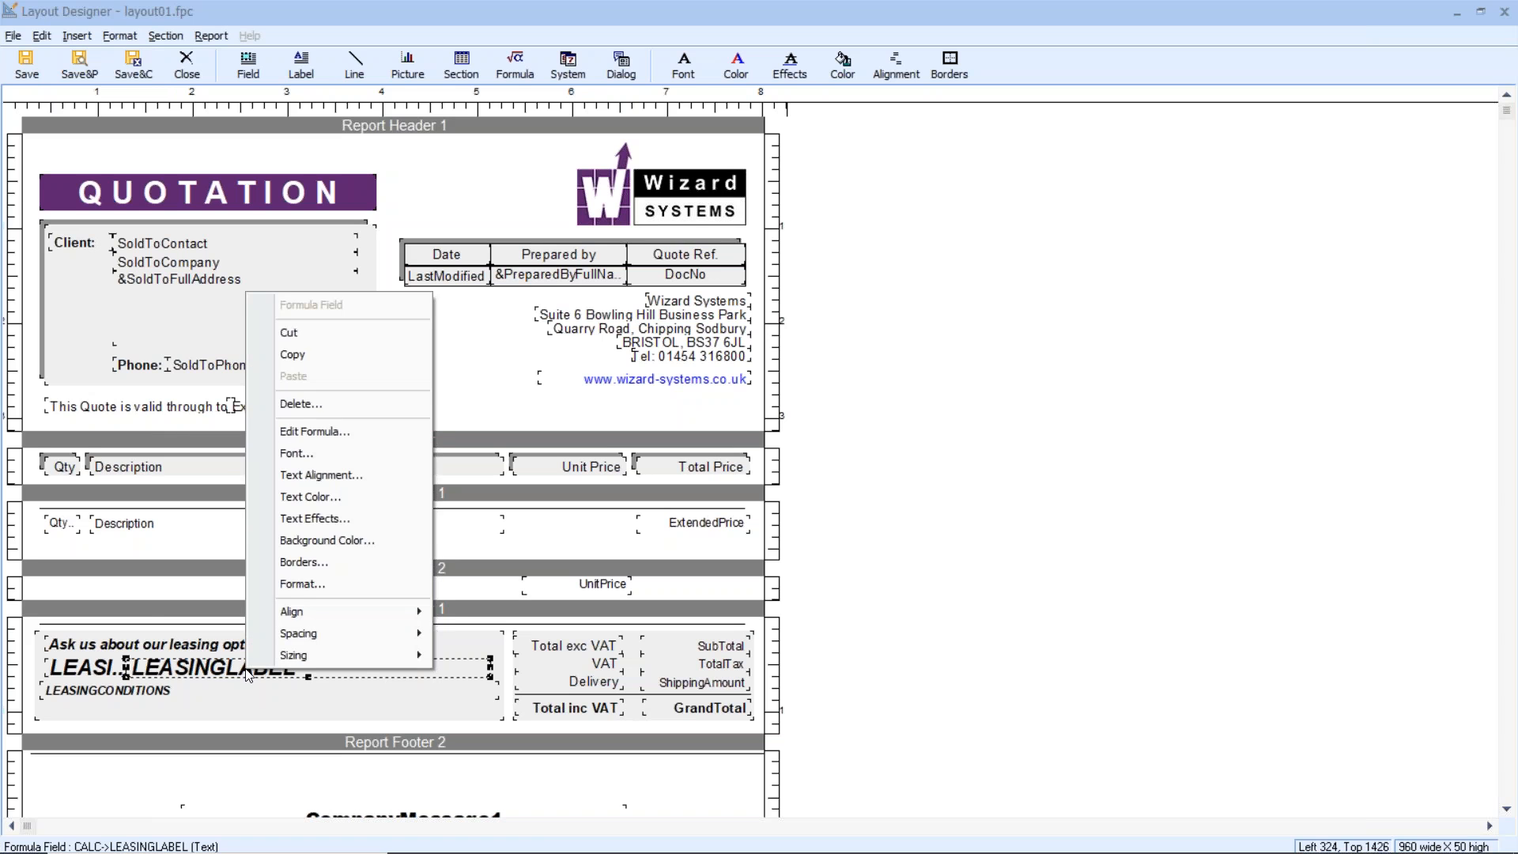
{"action": "left_click", "coordinate": [306, 431]}
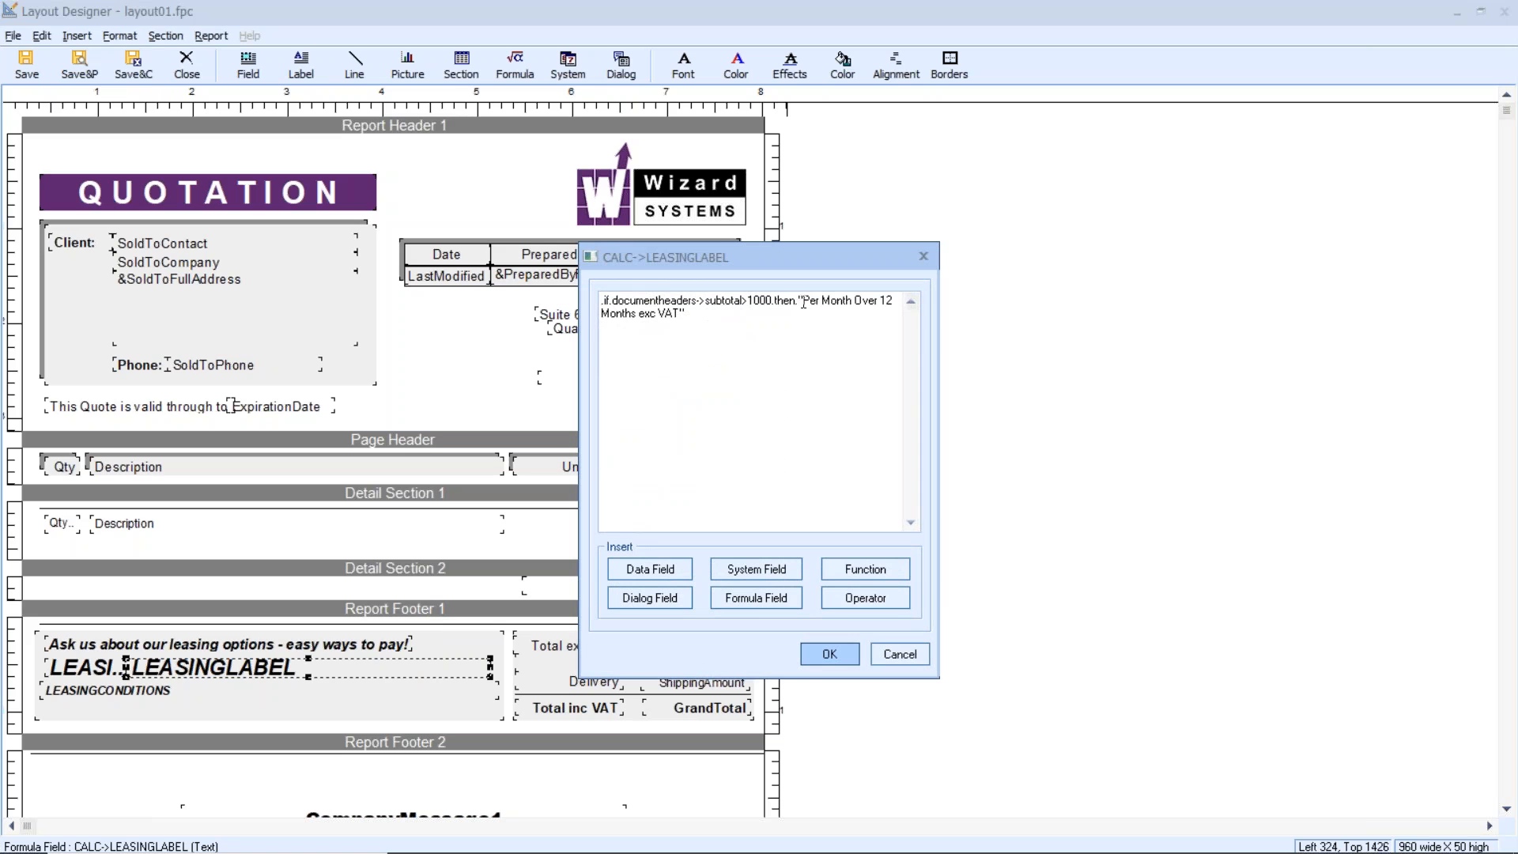
{"action": "left_click_drag", "start_coordinate": [804, 301], "coordinate": [777, 324]}
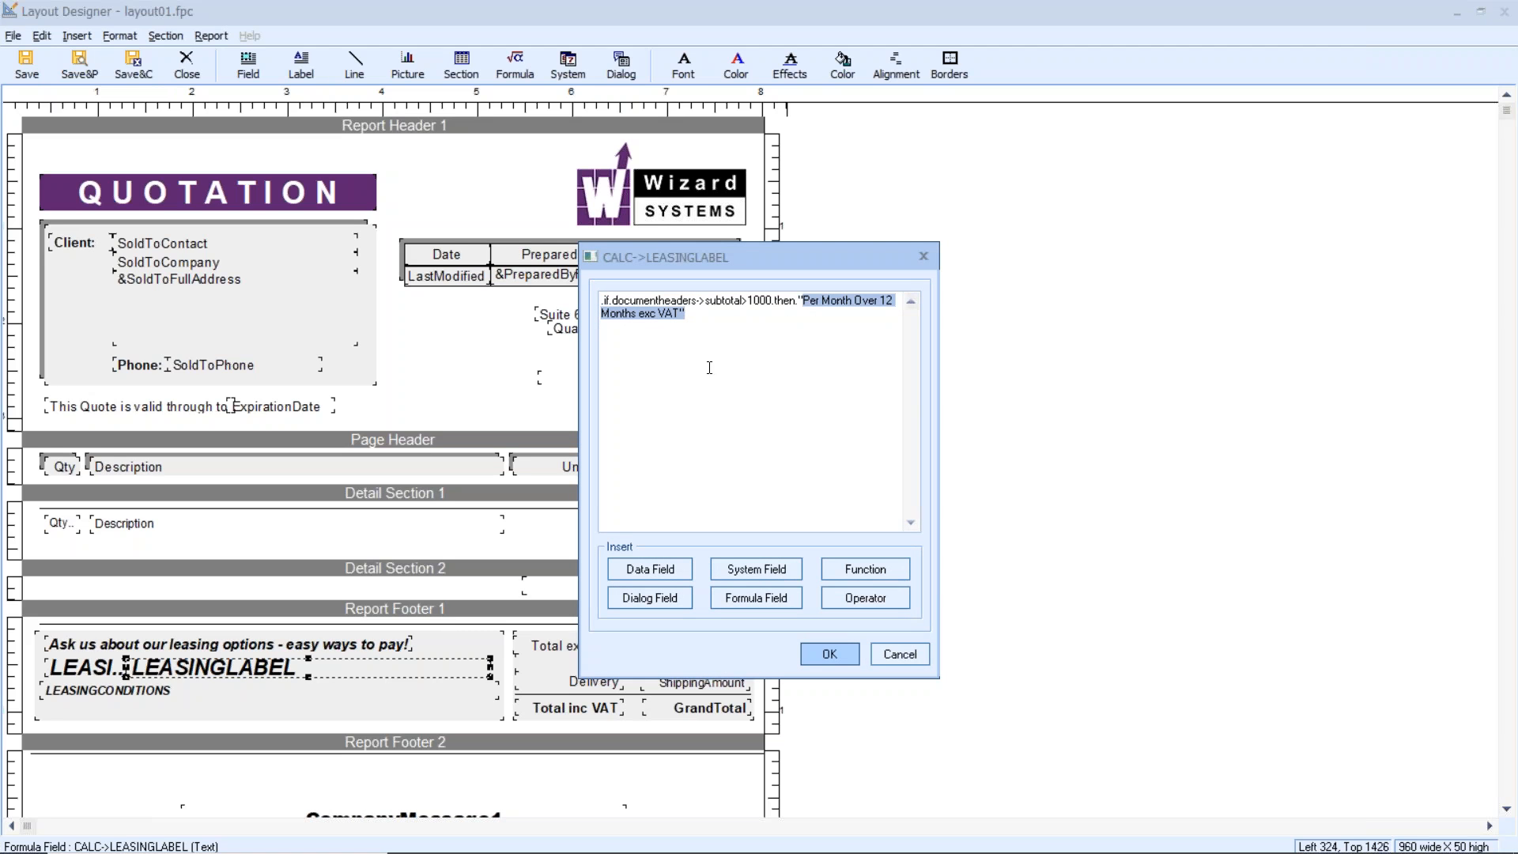
{"action": "left_click", "coordinate": [900, 654]}
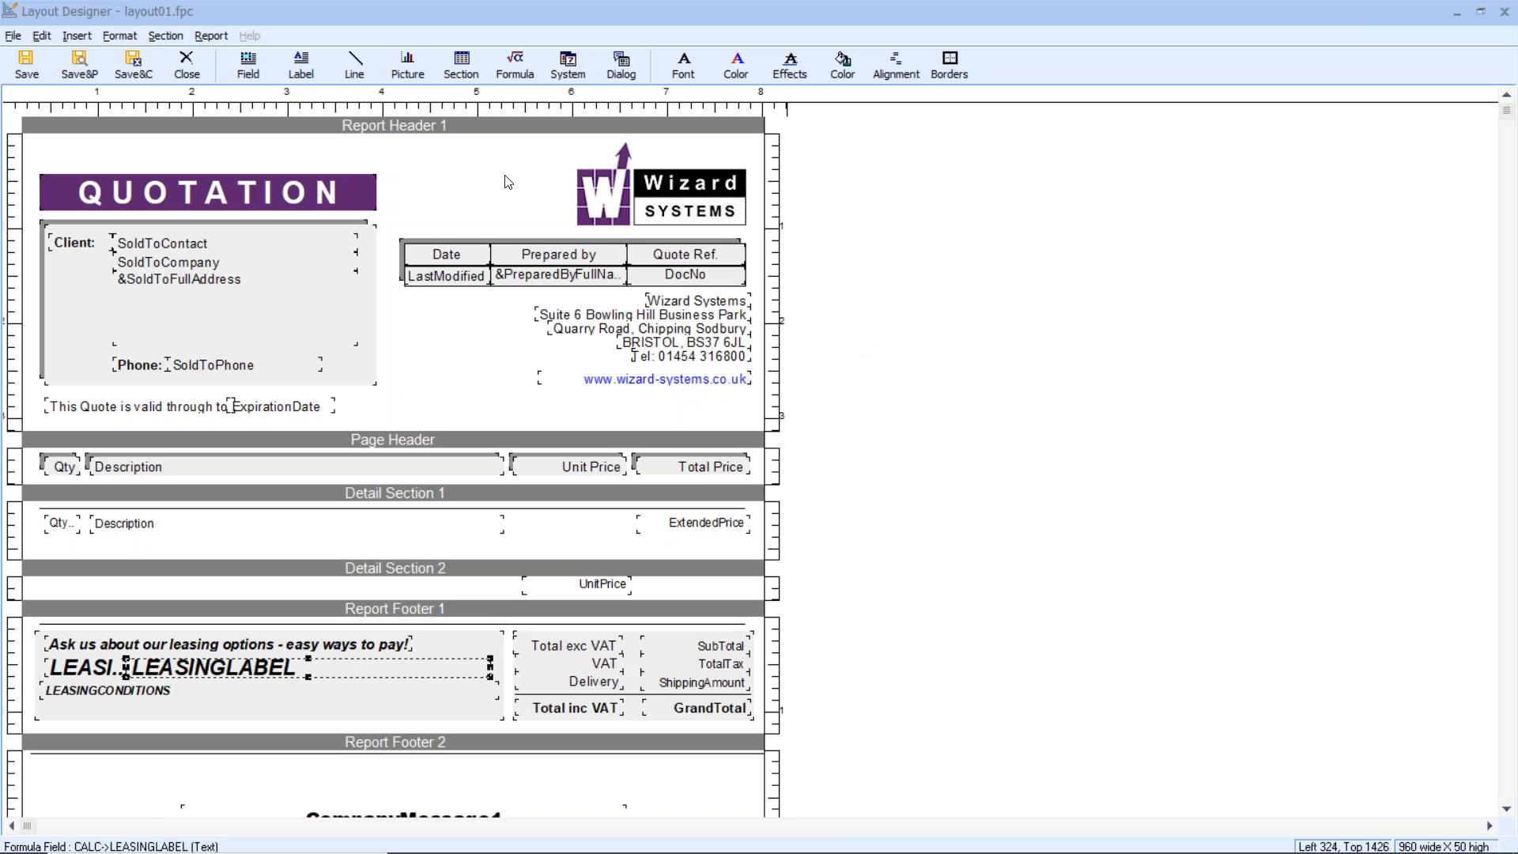
Step: Close the layout and the delivery window, and view the payment options in the quote's sale information
{"action": "left_click", "coordinate": [185, 69]}
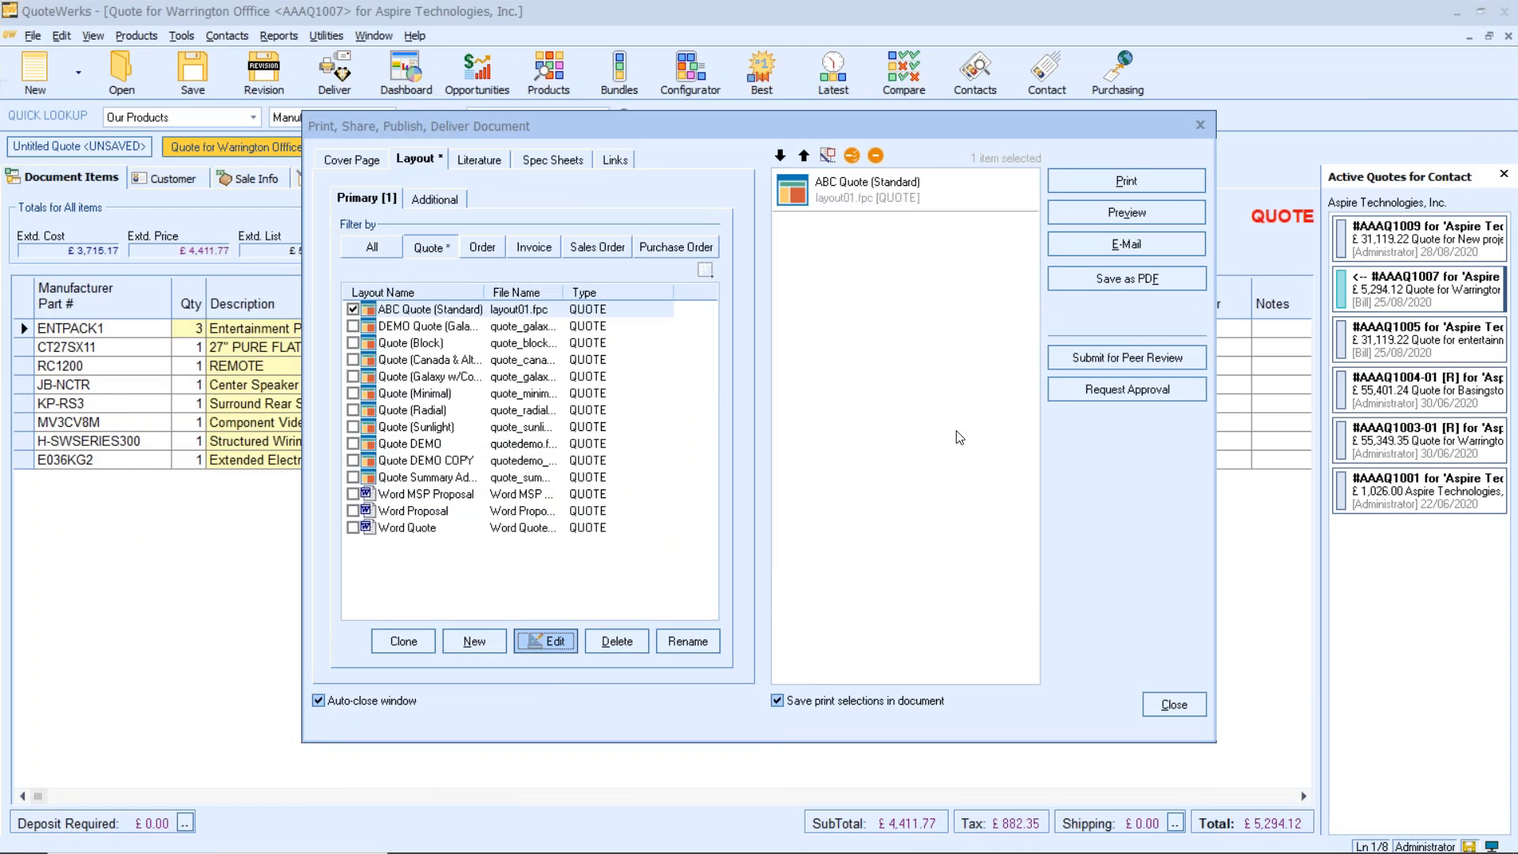
{"action": "left_click", "coordinate": [1172, 706]}
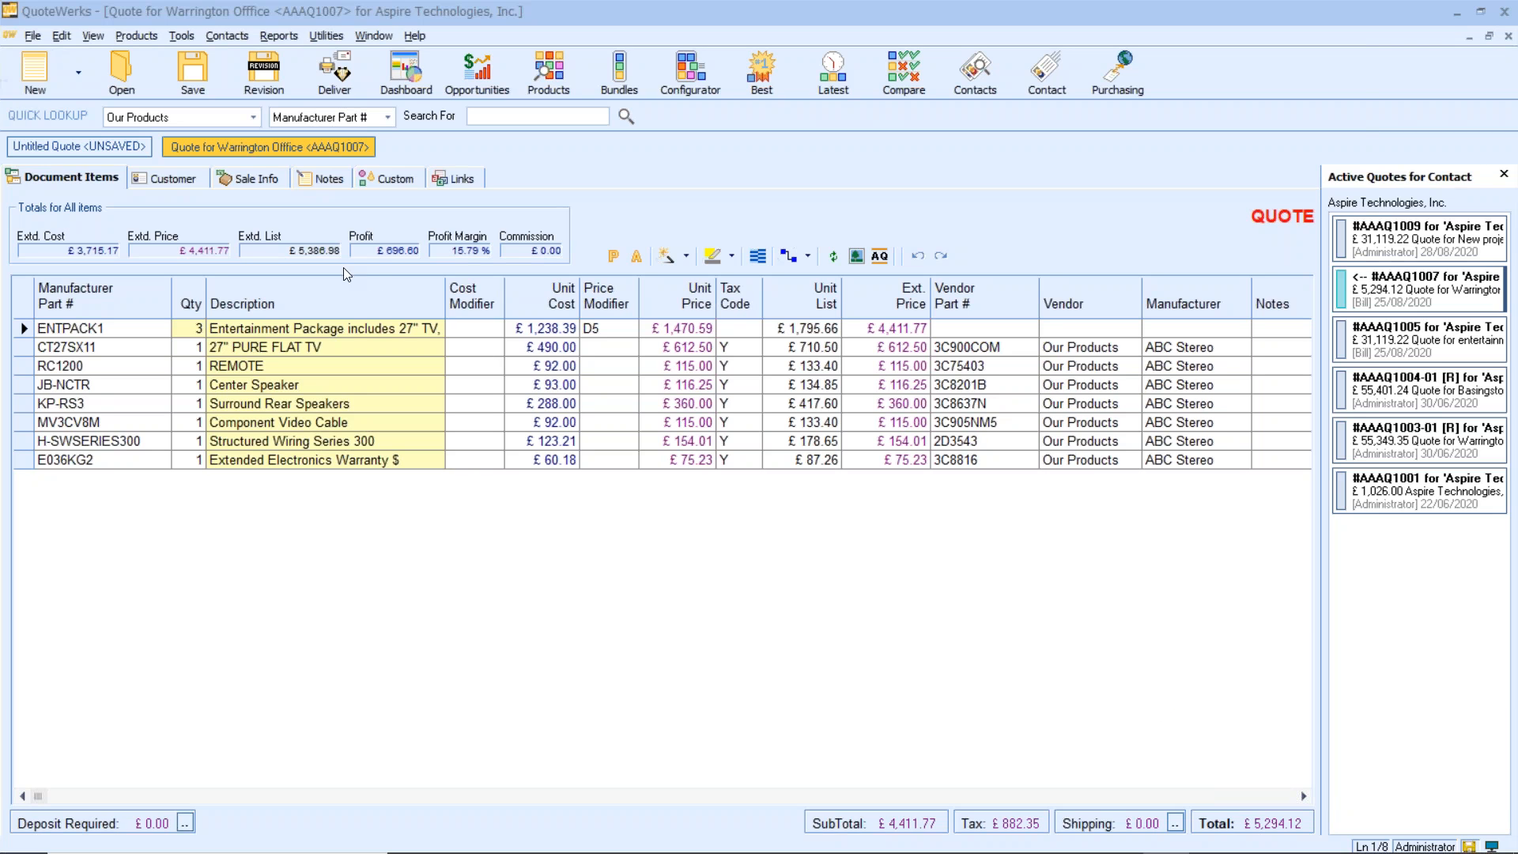
{"action": "left_click", "coordinate": [254, 178]}
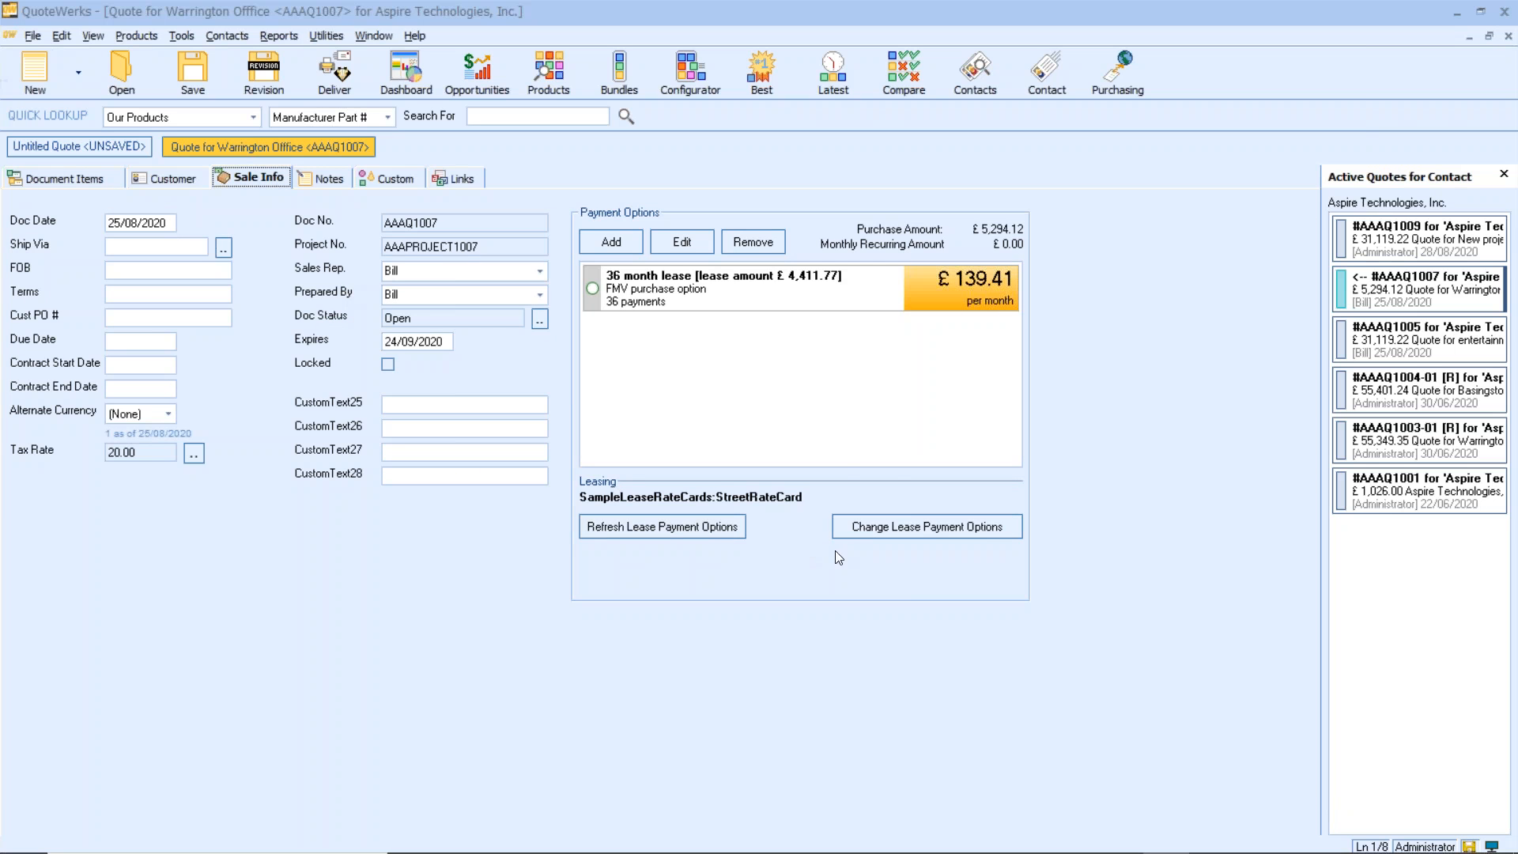